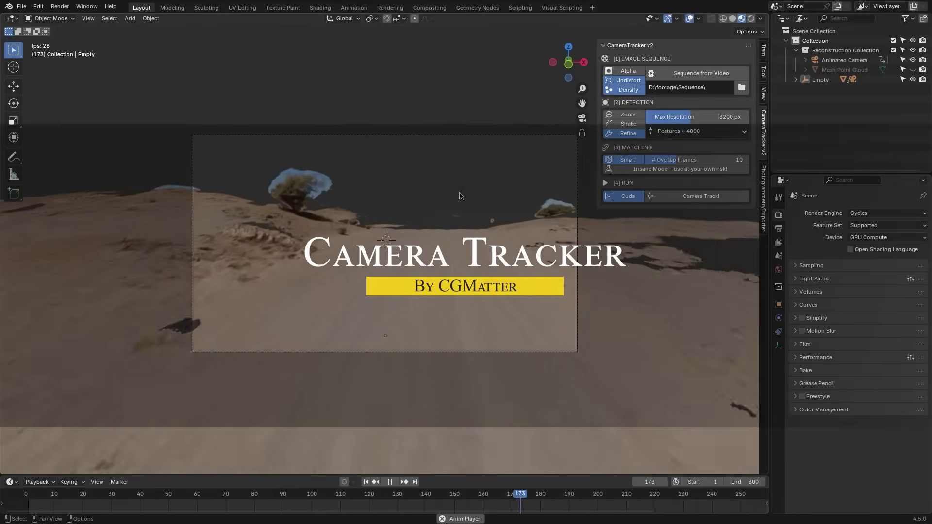
Clear the dense point cloud selection by selecting Animated Camera.001, and play the tracked footage.
{"action": "scroll", "coordinate": [537, 505], "scroll_direction": "down", "scroll_amount": 2}
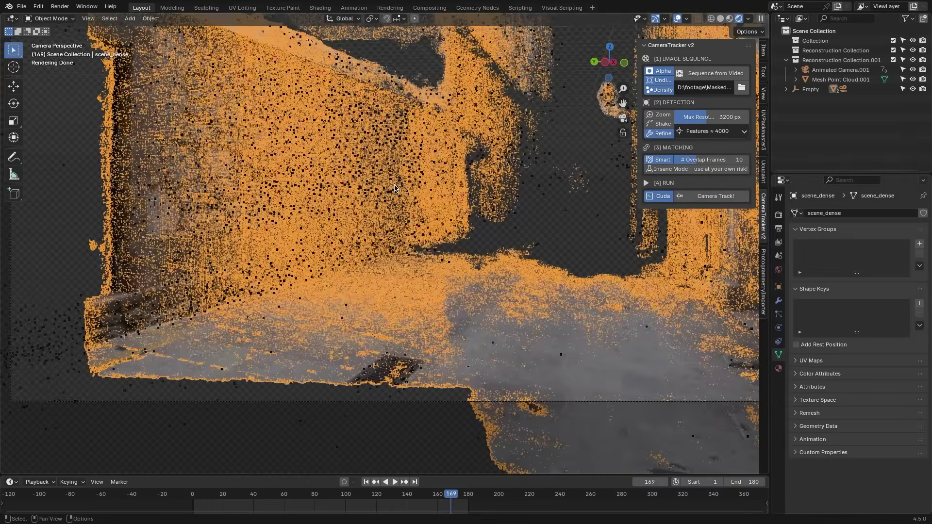
{"action": "key", "text": "h"}
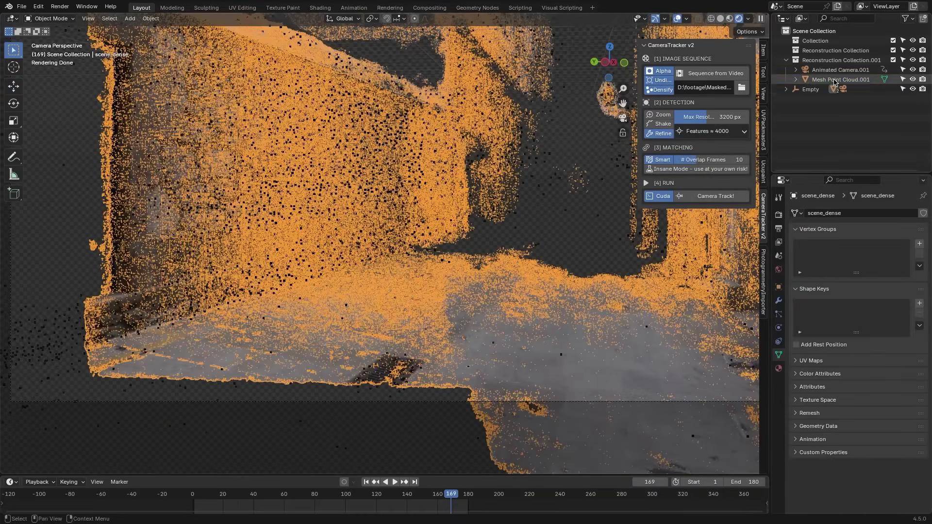
{"action": "left_click", "coordinate": [835, 80]}
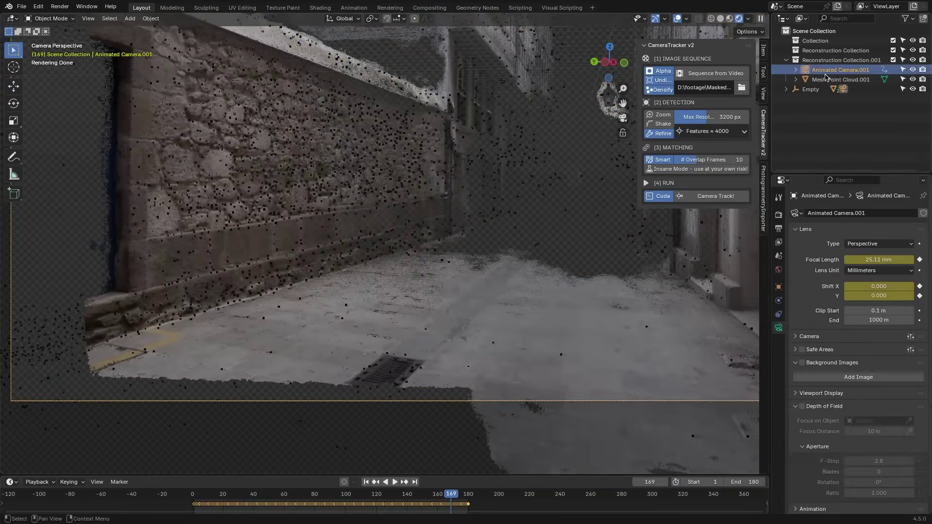
{"action": "key", "text": "space"}
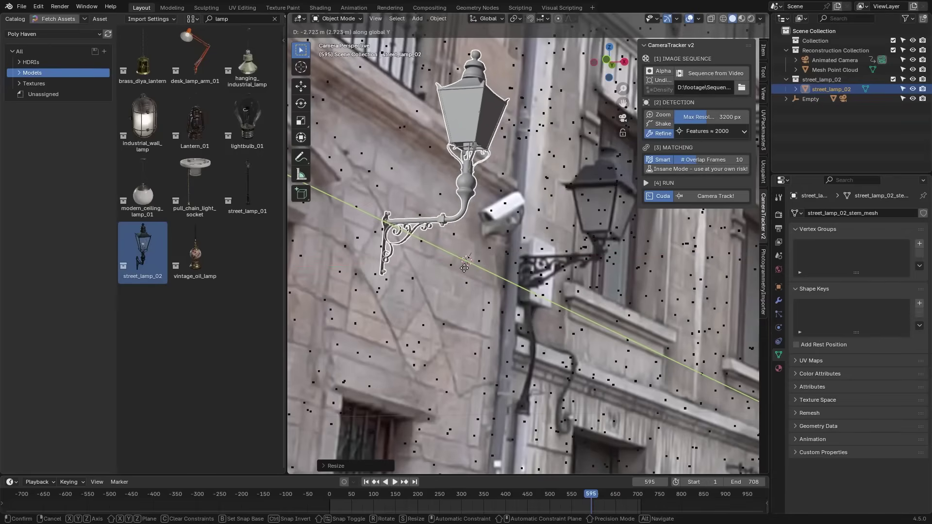
Move the street lamp about -2.7 m along global Y, preview it with materials and hide the mesh point cloud.
{"action": "left_click", "coordinate": [465, 268]}
{"action": "scroll", "coordinate": [535, 218], "scroll_direction": "down", "scroll_amount": 5}
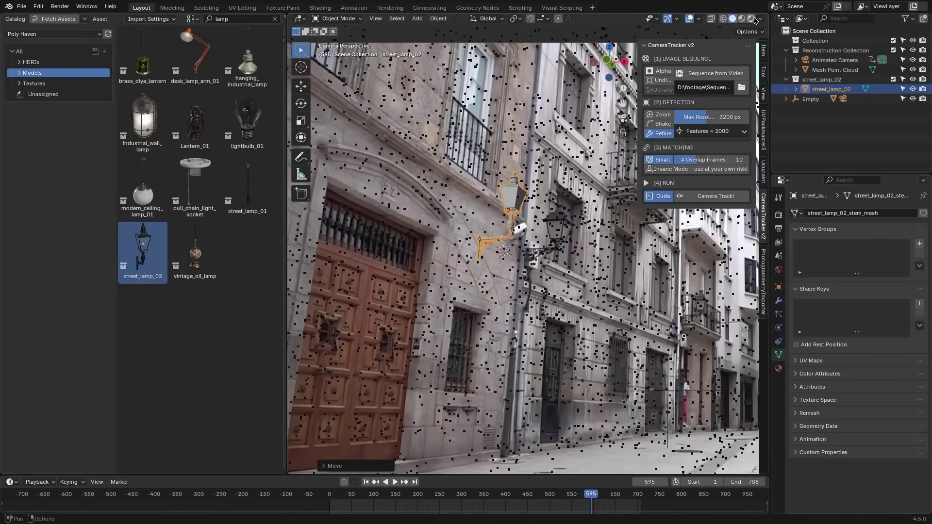
{"action": "left_click", "coordinate": [753, 18]}
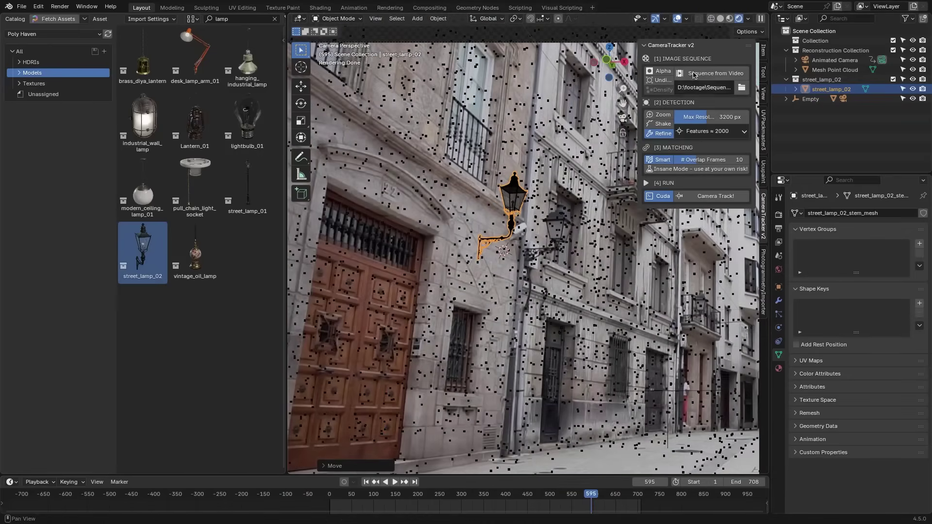
{"action": "left_click", "coordinate": [579, 175]}
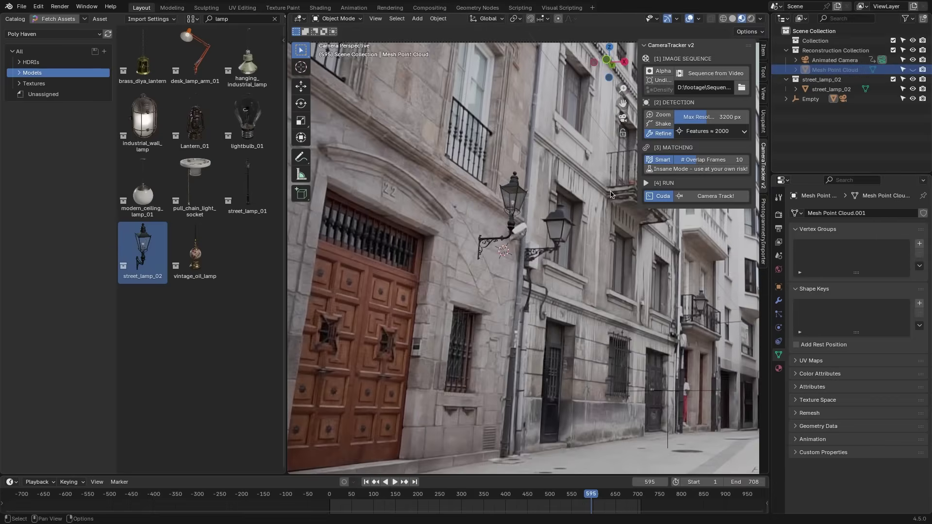
{"action": "scroll", "coordinate": [611, 195], "scroll_direction": "down", "scroll_amount": 2}
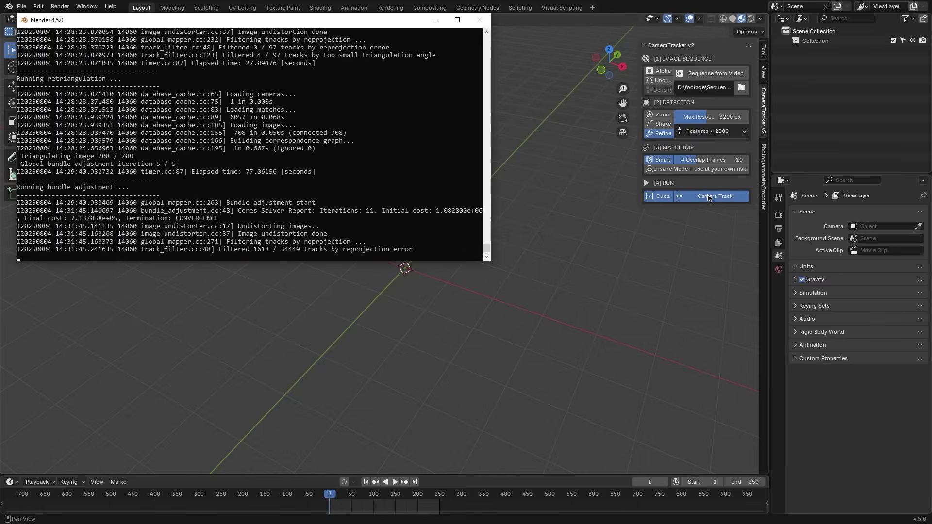
Rotate the tracked camera reconstruction in the side view to level it.
{"action": "key", "text": "KP_3"}
{"action": "scroll", "coordinate": [423, 223], "scroll_direction": "down", "scroll_amount": 3}
{"action": "key", "text": "r"}
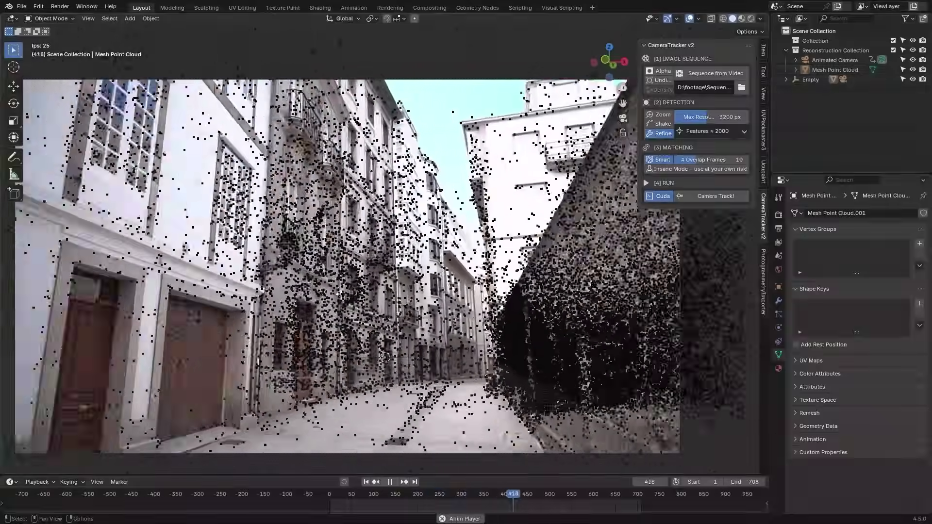
Stop playback at frame 595 and place the 3D cursor between wall points of the mesh point cloud in Edit Mode.
{"action": "key", "text": "space"}
{"action": "key", "text": "Tab"}
{"action": "key", "text": "alt+a"}
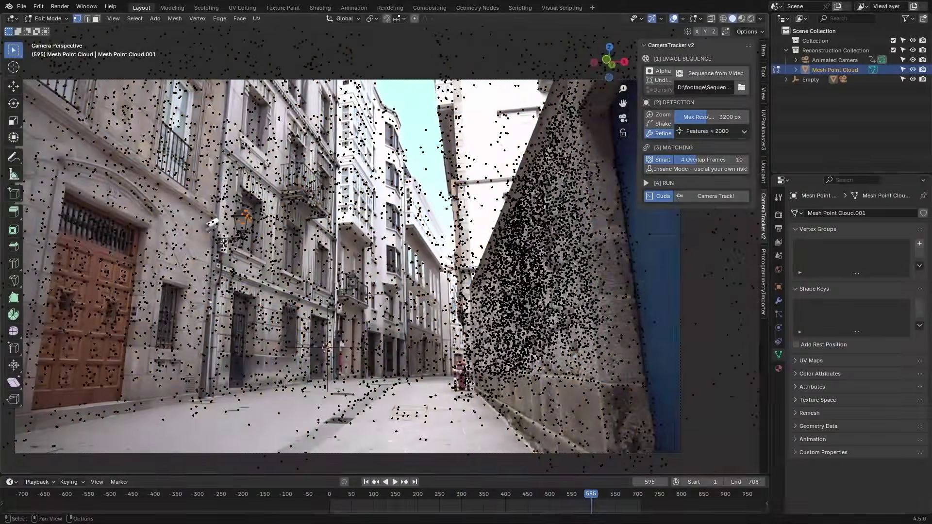
{"action": "middle_click_drag", "start_coordinate": [190, 246], "coordinate": [344, 229]}
{"action": "key", "text": "Escape"}
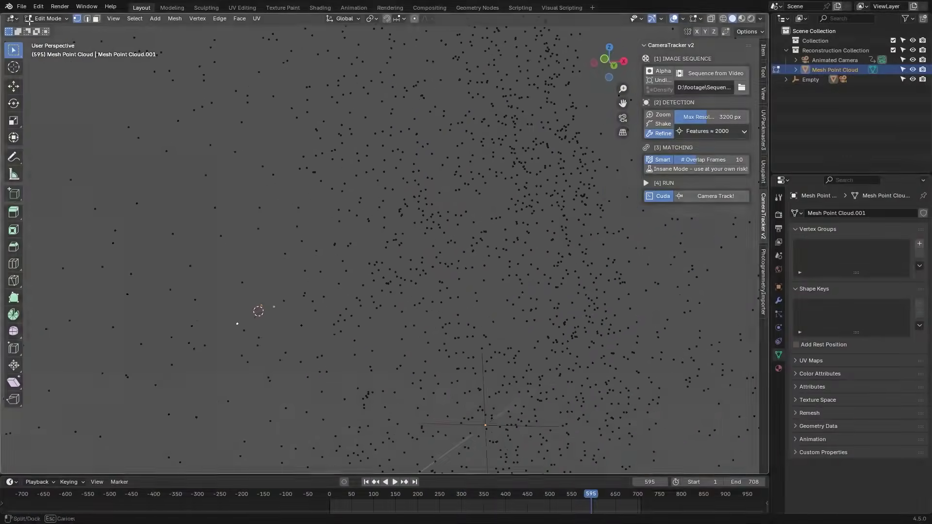
Show the asset browser beside the viewport and add the street_lamp_02 model from Poly Haven to the scene.
{"action": "key", "text": "shift+F1"}
{"action": "left_click_drag", "start_coordinate": [142, 253], "coordinate": [335, 145]}
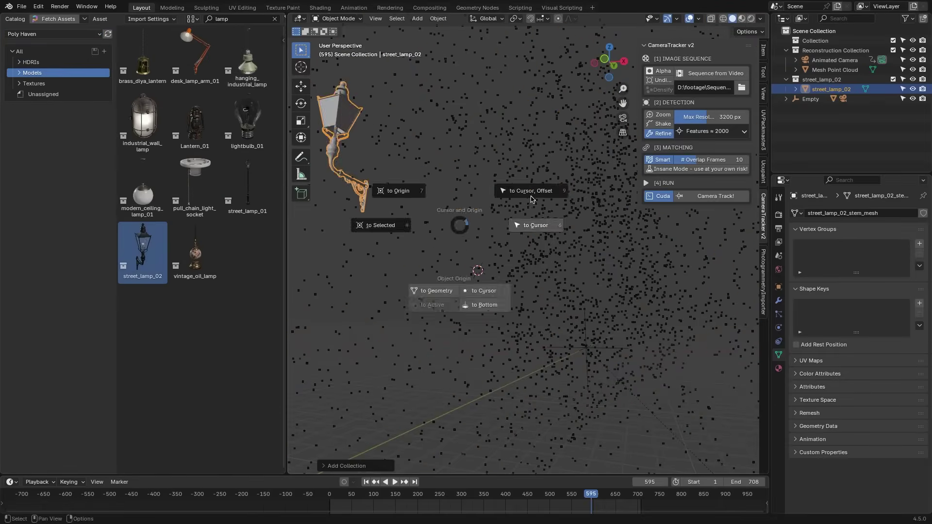
Rotate the street lamp about Z at the 3D cursor and scale it to fit the wall in the camera view.
{"action": "key", "text": "r"}
{"action": "key", "text": "z"}
{"action": "key", "text": "Return"}
{"action": "key", "text": "KP_0"}
{"action": "key", "text": "s"}
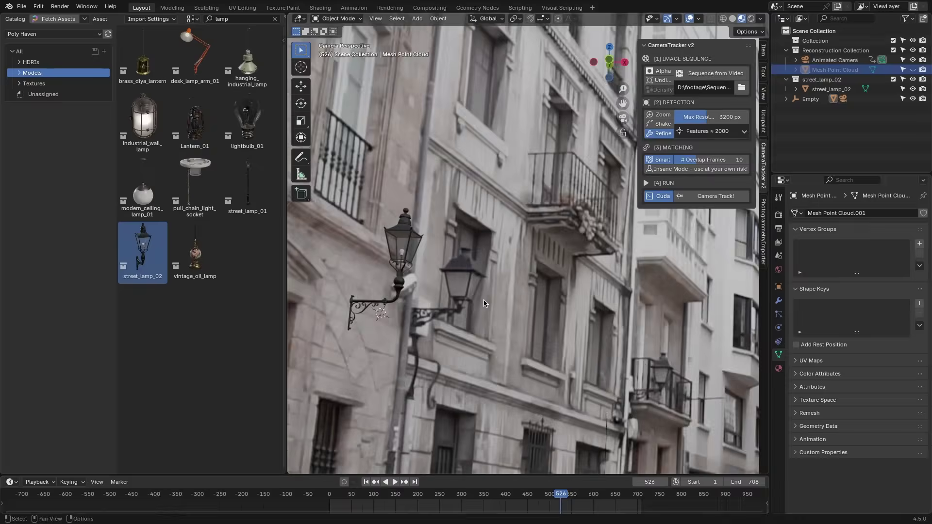
Play the footage in reverse to check the lamp's tracking, with the asset browser narrowed.
{"action": "key", "text": "shift+ctrl+space"}
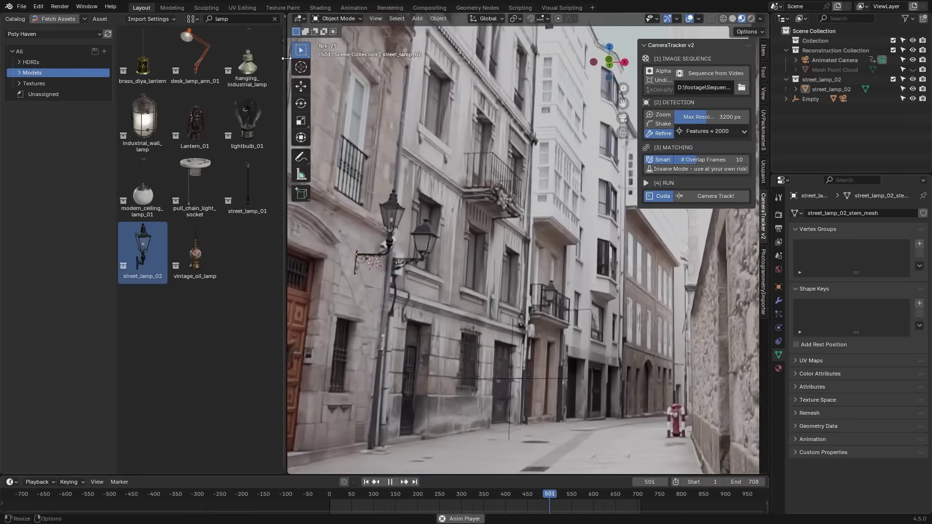
{"action": "left_click_drag", "start_coordinate": [285, 203], "coordinate": [98, 203]}
{"action": "scroll", "coordinate": [516, 182], "scroll_direction": "down", "scroll_amount": 3}
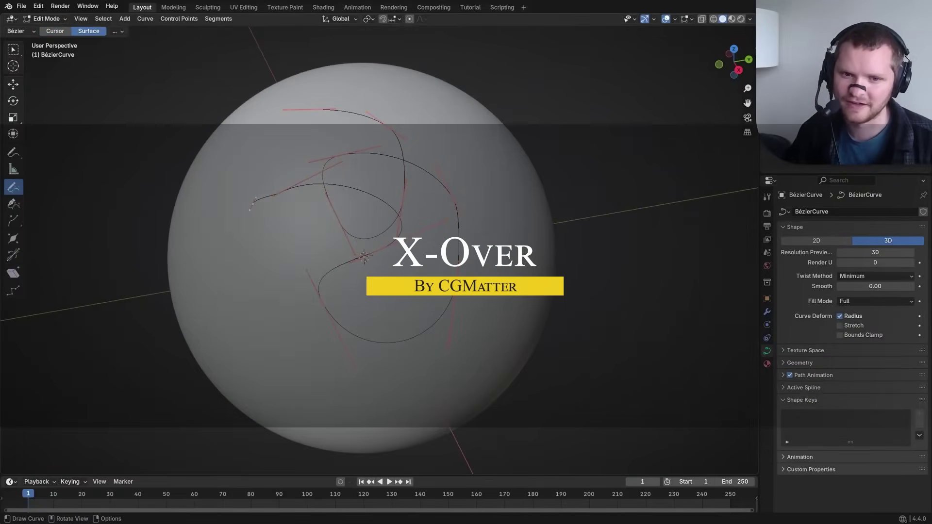
Apply X-Over to the Bézier curve drawn on the sphere and inspect the overlapping tube.
{"action": "key", "text": "n"}
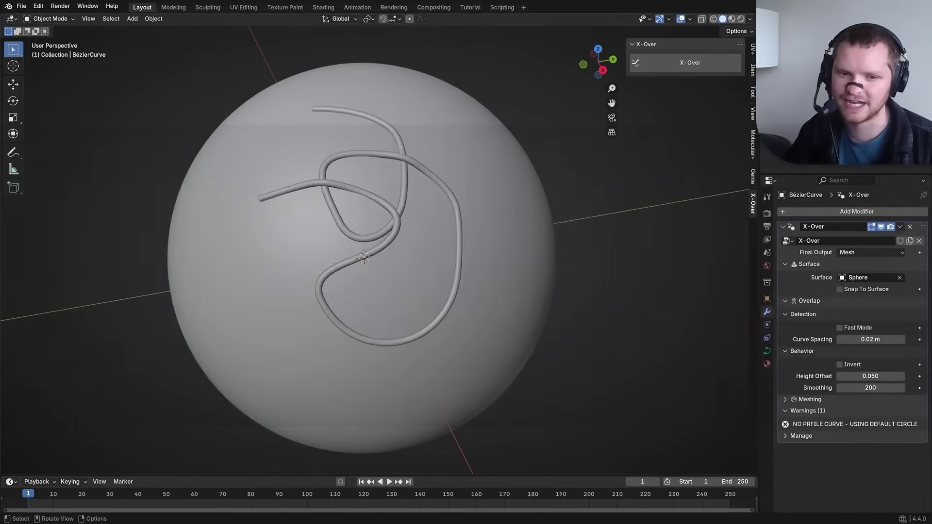
{"action": "middle_click_drag", "start_coordinate": [437, 292], "coordinate": [524, 253]}
{"action": "left_click", "coordinate": [272, 340]}
{"action": "key", "text": "h"}
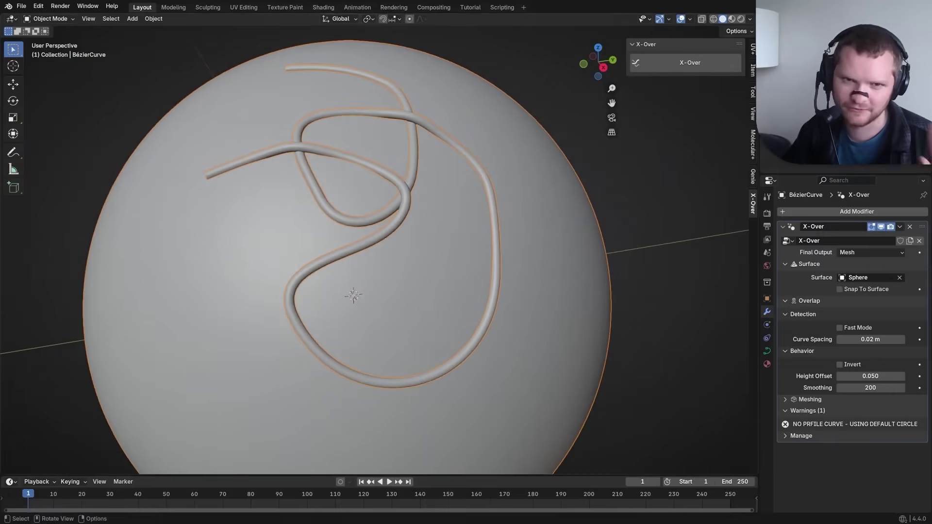
{"action": "middle_click_drag", "start_coordinate": [379, 263], "coordinate": [438, 248]}
Enable Snap To Surface and try the Curve, Intersection Sites and Mesh final outputs of X-Over.
{"action": "key", "text": "Tab"}
{"action": "key", "text": "Tab"}
{"action": "left_click", "coordinate": [872, 252]}
{"action": "left_click", "coordinate": [843, 264]}
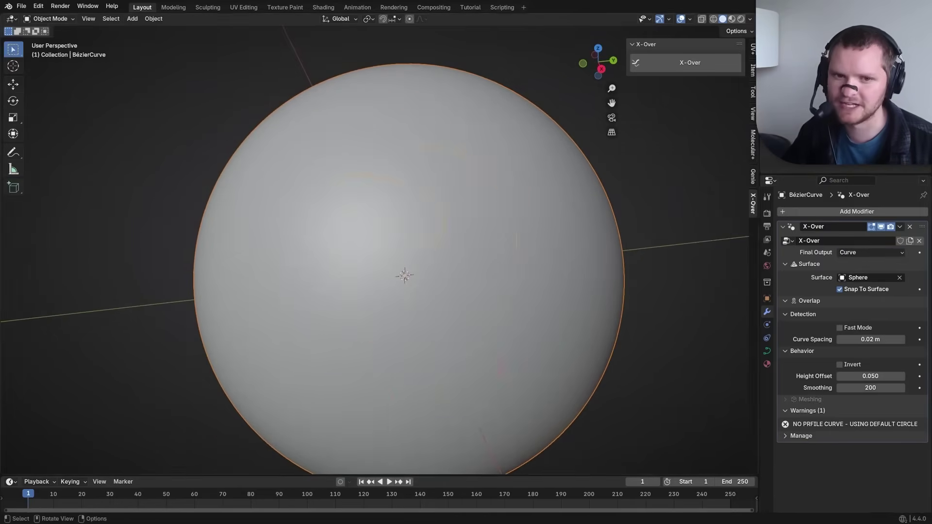
{"action": "left_click", "coordinate": [858, 284]}
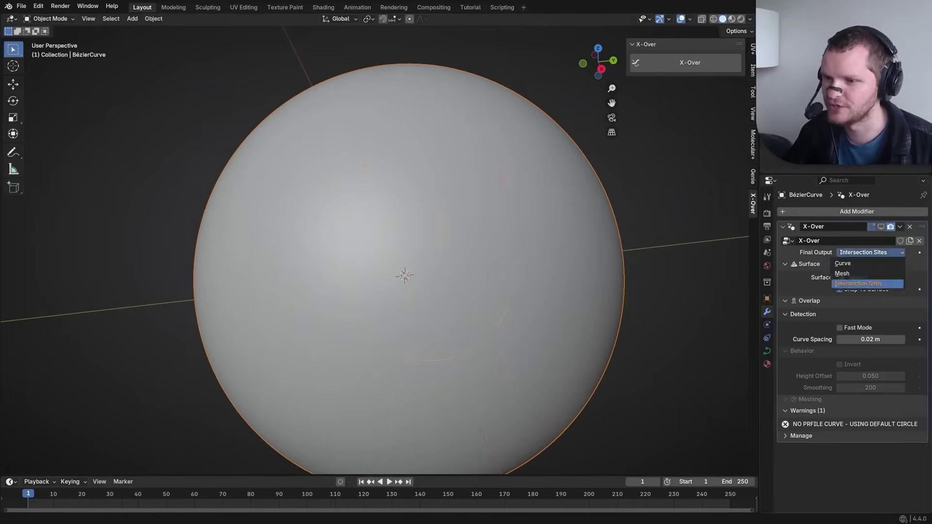
{"action": "left_click", "coordinate": [843, 274]}
Enable Fast Mode with a curve spacing of 0.015 m, and output a mesh with height offset 0.050 and smoothing 200.
{"action": "left_click", "coordinate": [840, 328]}
{"action": "mouse_move", "coordinate": [871, 339]}
{"action": "left_mouse_down"}
{"action": "mouse_move", "coordinate": [894, 339]}
{"action": "mouse_move", "coordinate": [855, 339]}
{"action": "left_mouse_up"}
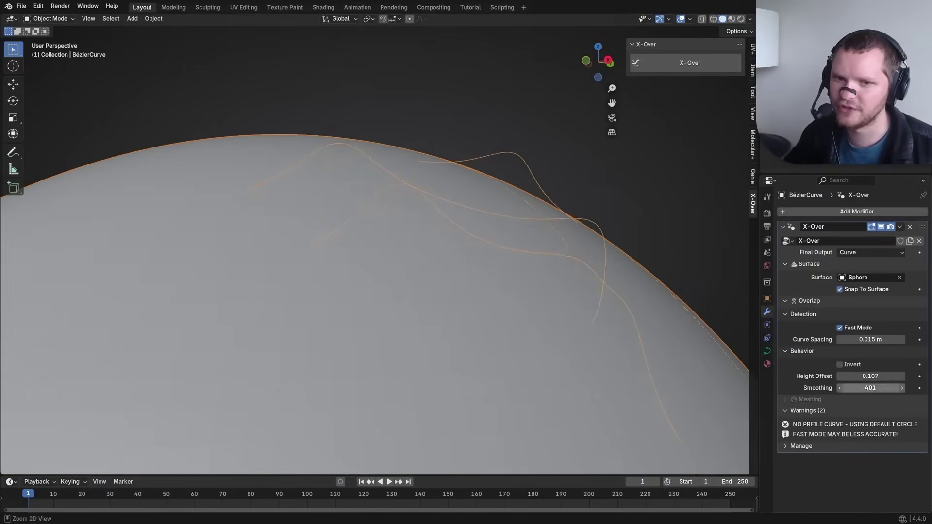
{"action": "left_click", "coordinate": [842, 273]}
{"action": "left_click_drag", "start_coordinate": [879, 388], "coordinate": [871, 387]}
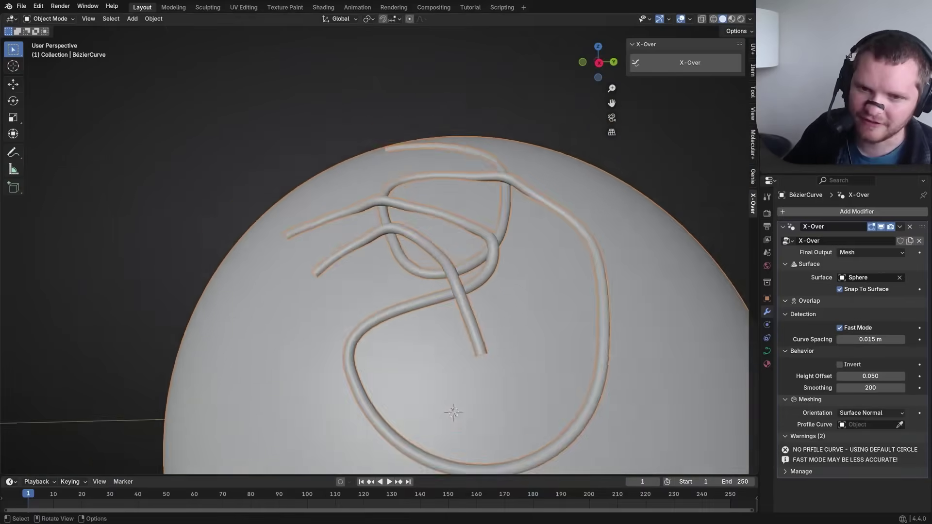
Add a circle curve object for the X-Over profile.
{"action": "scroll", "coordinate": [214, 230], "scroll_direction": "down", "scroll_amount": 3}
{"action": "key", "text": "shift+a"}
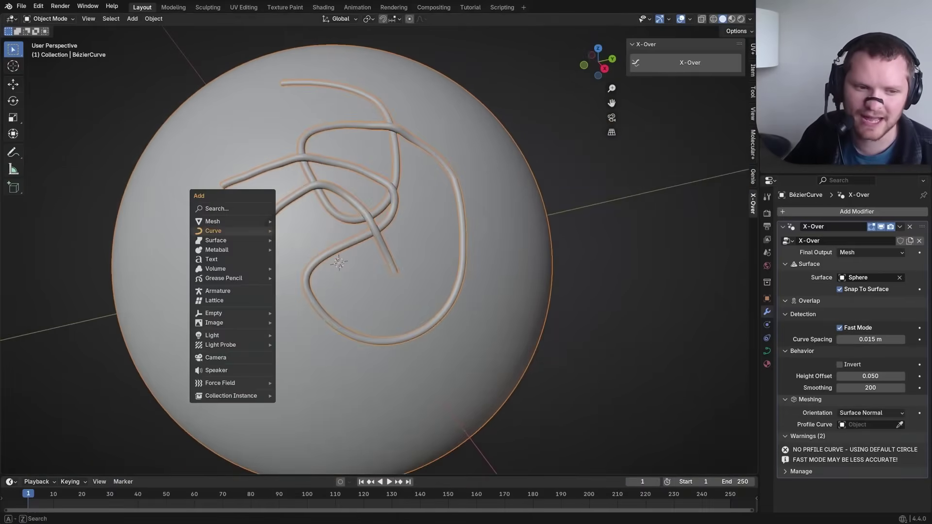
{"action": "mouse_move", "coordinate": [221, 230]}
{"action": "left_click", "coordinate": [301, 243]}
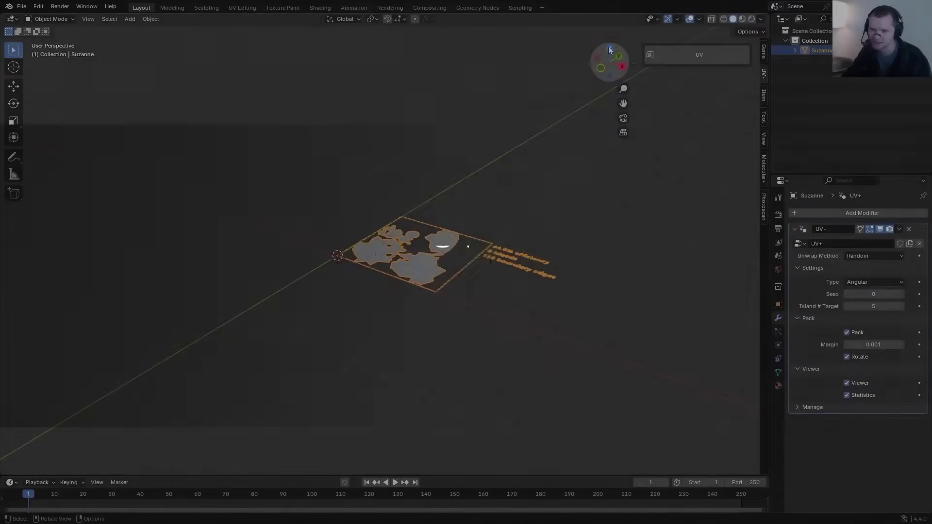
Set the island target of Suzanne's random UV+ unwrap to 8, viewed from above.
{"action": "scroll", "coordinate": [451, 179], "scroll_direction": "up", "scroll_amount": 4}
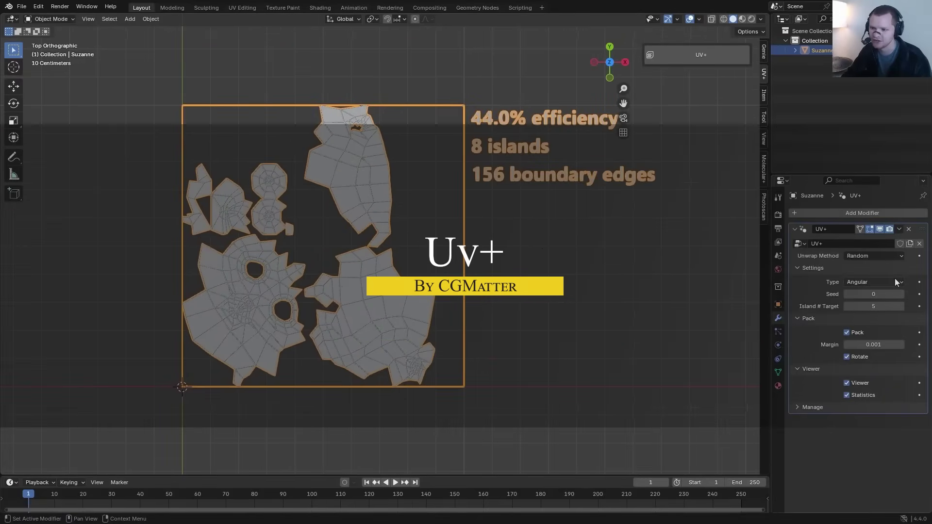
{"action": "left_click", "coordinate": [901, 307]}
{"action": "left_click", "coordinate": [902, 307]}
{"action": "left_click", "coordinate": [902, 306]}
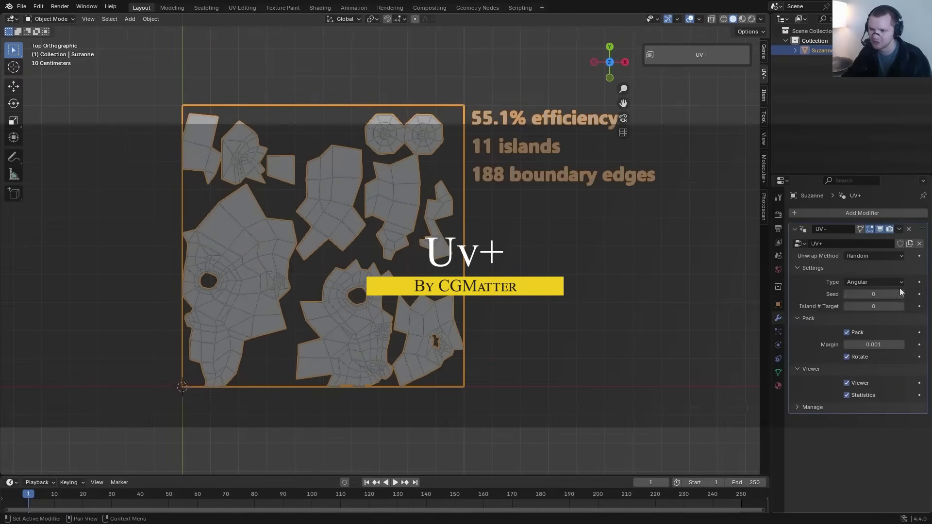
Set the seed of the random UV+ unwrap to 4.
{"action": "left_click", "coordinate": [901, 295]}
{"action": "left_click", "coordinate": [901, 295]}
{"action": "left_click", "coordinate": [902, 295]}
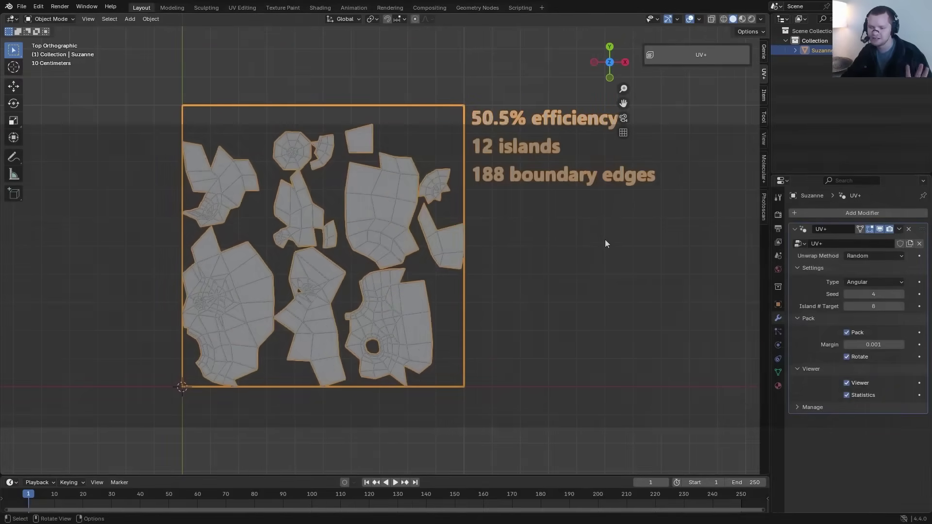
Switch the UV+ unwrap method to Edge Angle and set its angle to 50.
{"action": "left_click", "coordinate": [869, 256]}
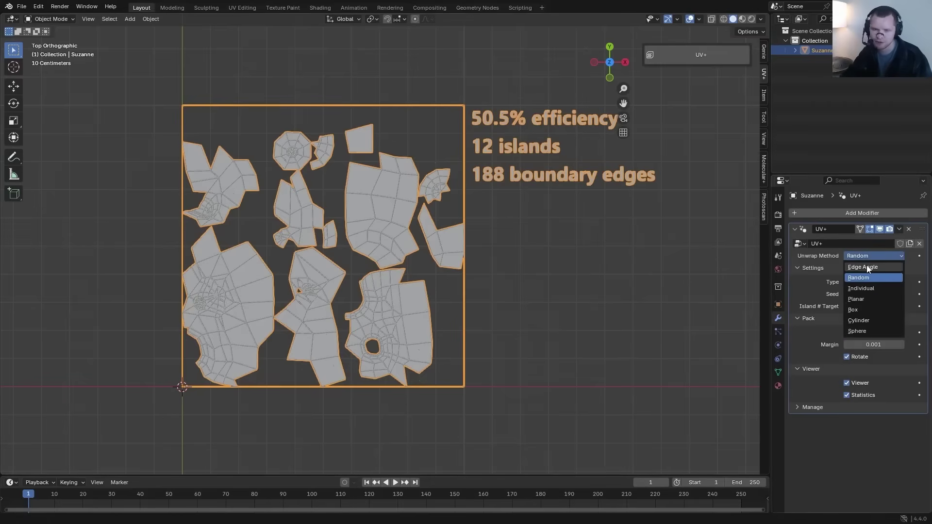
{"action": "left_click", "coordinate": [865, 267]}
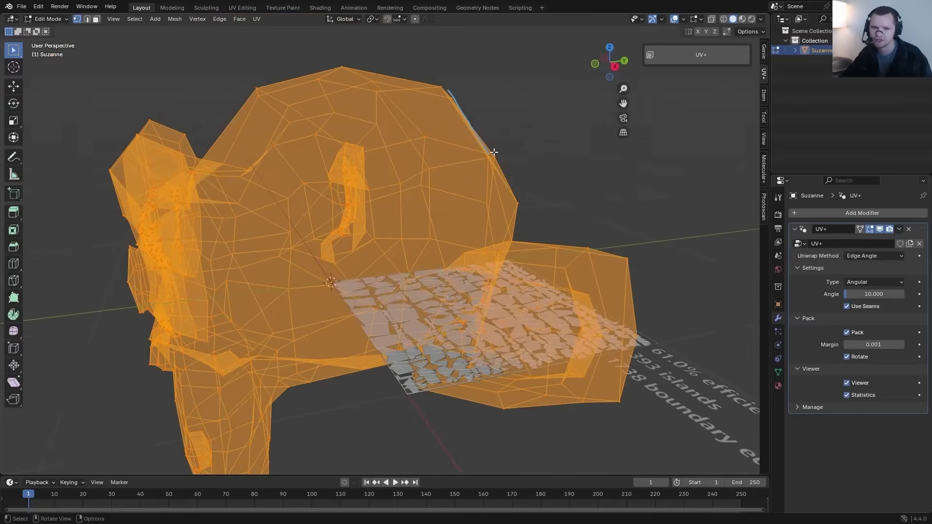
{"action": "key", "text": "Tab"}
{"action": "key", "text": "KP_7"}
{"action": "mouse_move", "coordinate": [876, 294]}
{"action": "left_mouse_down"}
{"action": "mouse_move", "coordinate": [854, 294]}
{"action": "mouse_move", "coordinate": [889, 294]}
{"action": "left_mouse_up"}
{"action": "key", "text": "BackSpace"}
Mark the edge path running over Suzanne's head as a seam in Edit Mode.
{"action": "key", "text": "Tab"}
{"action": "middle_click_drag", "start_coordinate": [340, 223], "coordinate": [237, 224]}
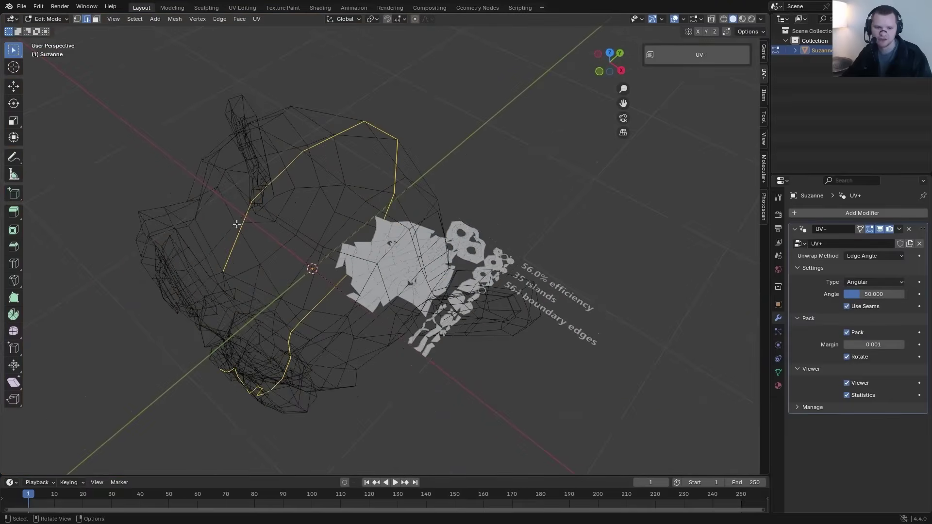
{"action": "right_click", "coordinate": [233, 301]}
{"action": "left_click", "coordinate": [208, 381]}
Set the Edge Angle unwrap's angle to 60 and return to Object Mode.
{"action": "scroll", "coordinate": [880, 296], "scroll_direction": "down", "scroll_amount": 1, "text": "ctrl"}
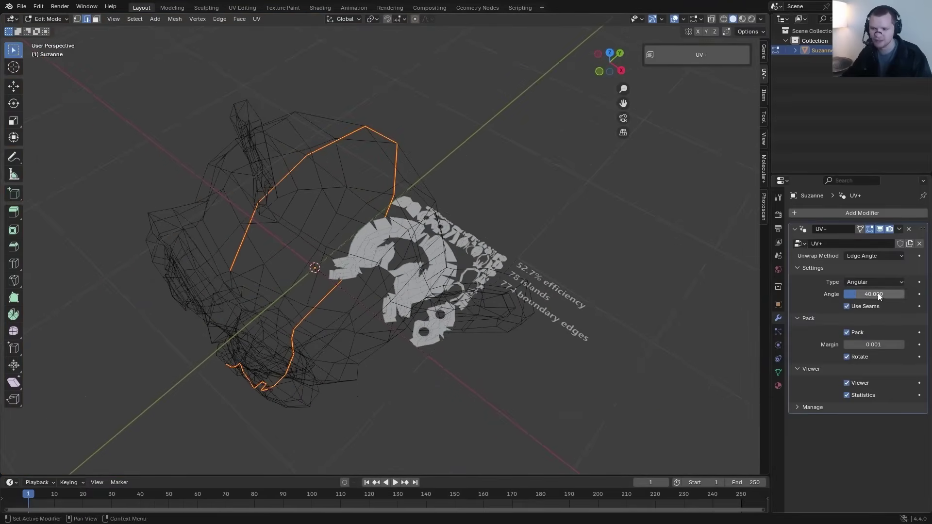
{"action": "scroll", "coordinate": [880, 296], "scroll_direction": "up", "scroll_amount": 2, "text": "ctrl"}
{"action": "key", "text": "KP_7"}
{"action": "scroll", "coordinate": [483, 206], "scroll_direction": "up", "scroll_amount": 2}
{"action": "key", "text": "Tab"}
Try a trackball rotation of Suzanne with the UV viewer off, and turn the viewer back on.
{"action": "key", "text": "r"}
{"action": "key", "text": "r"}
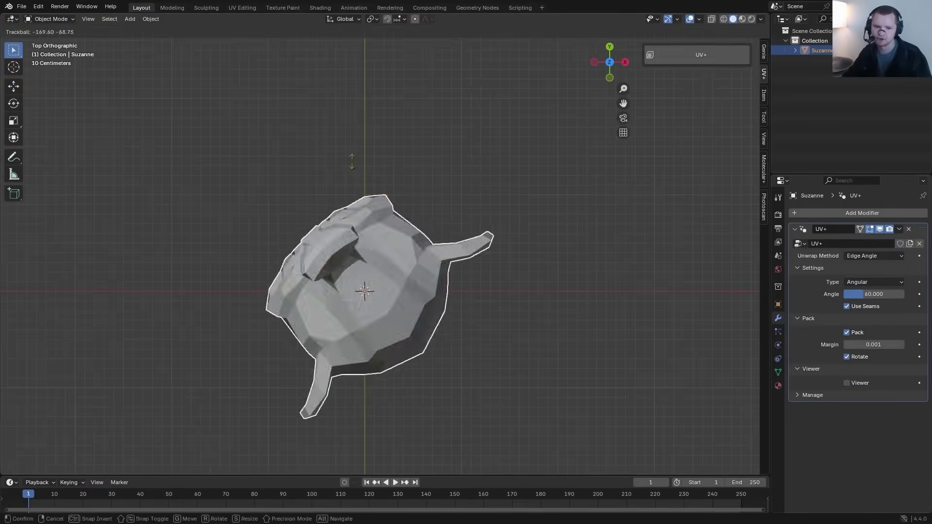
{"action": "key", "text": "Escape"}
{"action": "left_click", "coordinate": [847, 383]}
Frame the UV layout and change the unwrap type to Conformal.
{"action": "key", "text": "KP_Decimal"}
{"action": "left_click", "coordinate": [856, 281]}
{"action": "scroll", "coordinate": [858, 283], "scroll_direction": "down", "scroll_amount": 1, "text": "ctrl"}
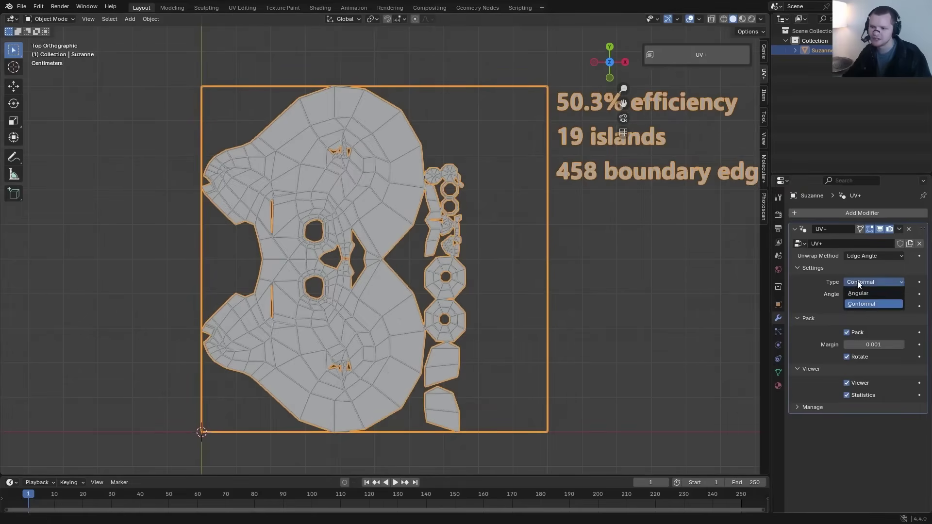
{"action": "key", "text": "KP_Add"}
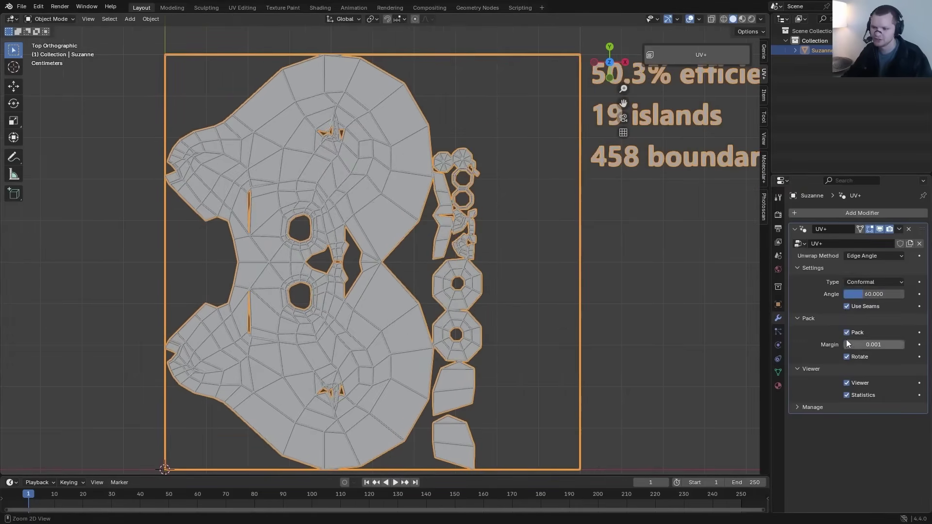
Cycle the unwrap method to Planar, then switch it to Random with a seed of 5.
{"action": "scroll", "coordinate": [864, 256], "scroll_direction": "down", "scroll_amount": 3, "text": "ctrl"}
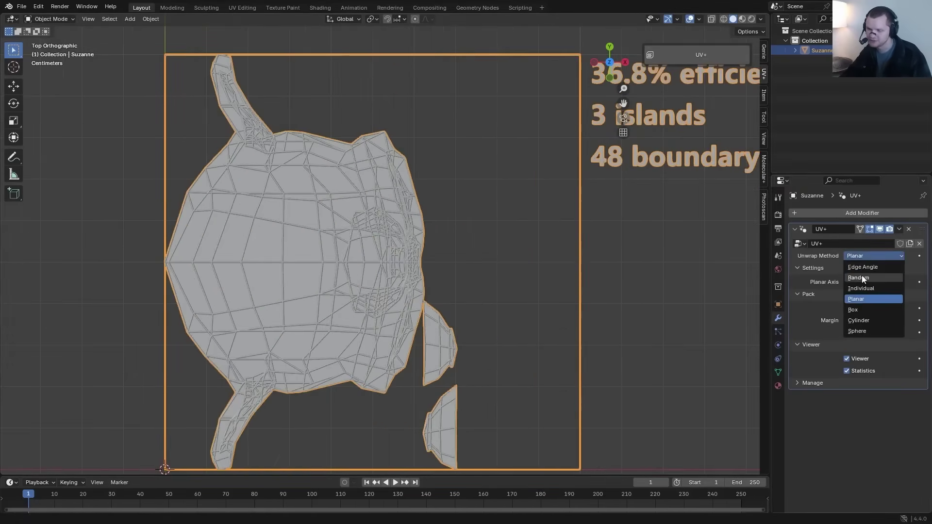
{"action": "left_click", "coordinate": [858, 277]}
{"action": "scroll", "coordinate": [865, 294], "scroll_direction": "up", "scroll_amount": 5, "text": "ctrl"}
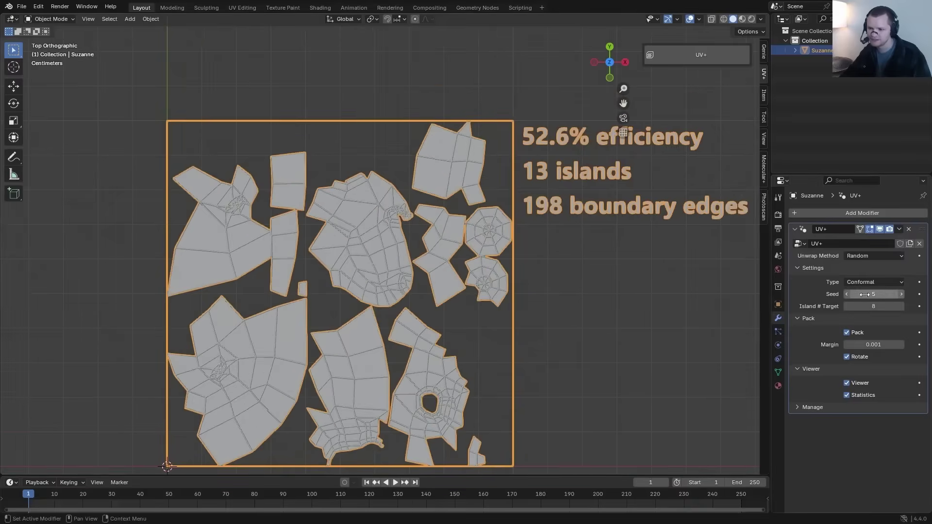
Vary the Random unwrap's settings, ending on the Angular type with seed 16 and an island target of 5.
{"action": "scroll", "coordinate": [864, 294], "scroll_direction": "down", "scroll_amount": 5, "text": "ctrl"}
{"action": "scroll", "coordinate": [847, 305], "scroll_direction": "down", "scroll_amount": 6, "text": "ctrl"}
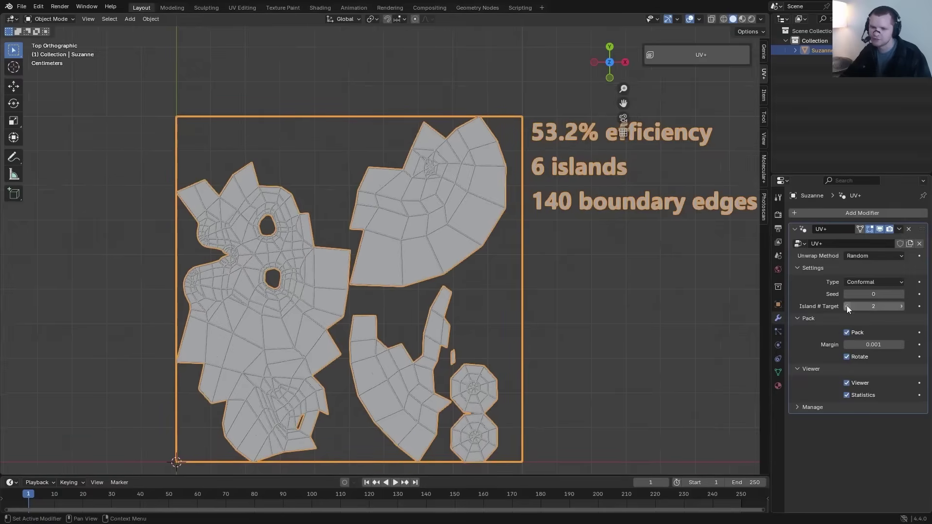
{"action": "scroll", "coordinate": [901, 307], "scroll_direction": "up", "scroll_amount": 3, "text": "ctrl"}
{"action": "scroll", "coordinate": [883, 293], "scroll_direction": "up", "scroll_amount": 16, "text": "ctrl"}
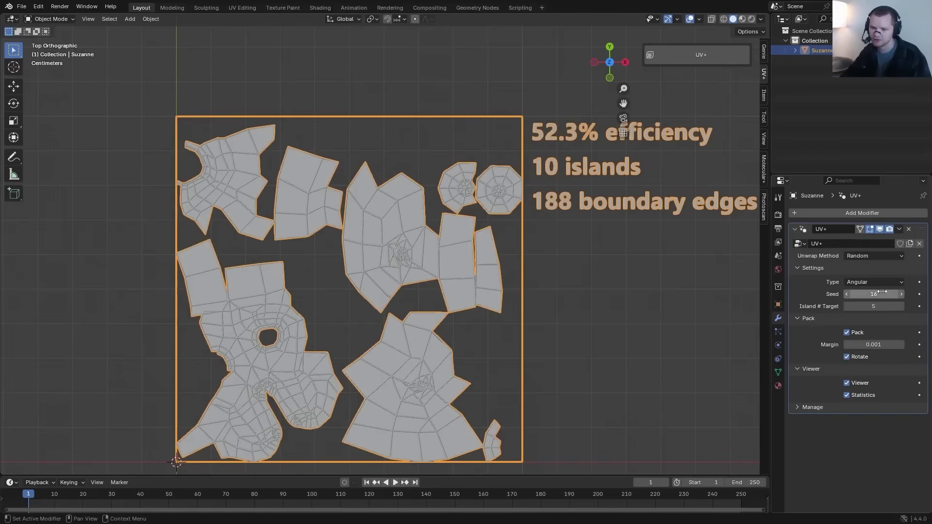
Switch the unwrap method to Individual, then to Planar along the Z axis.
{"action": "left_click", "coordinate": [853, 290]}
{"action": "left_click", "coordinate": [859, 255]}
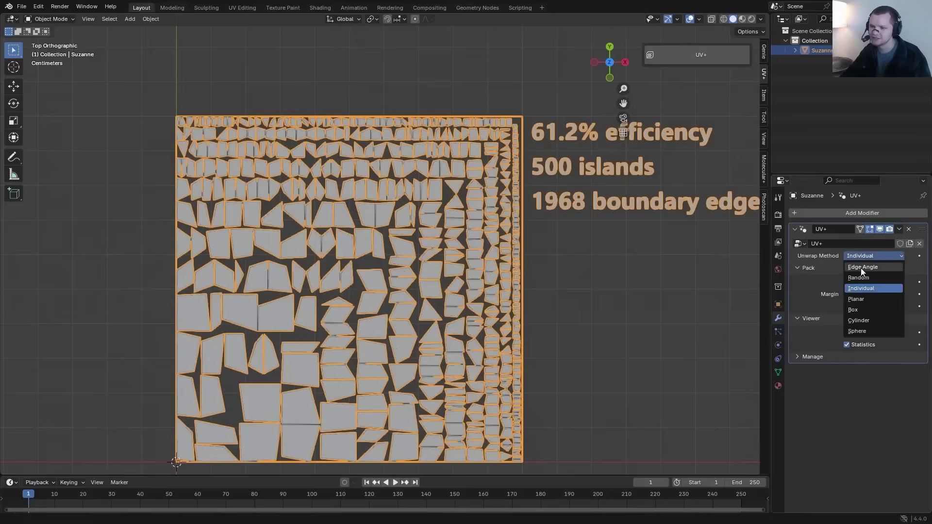
{"action": "left_click", "coordinate": [861, 267]}
{"action": "scroll", "coordinate": [864, 255], "scroll_direction": "down", "scroll_amount": 1, "text": "ctrl"}
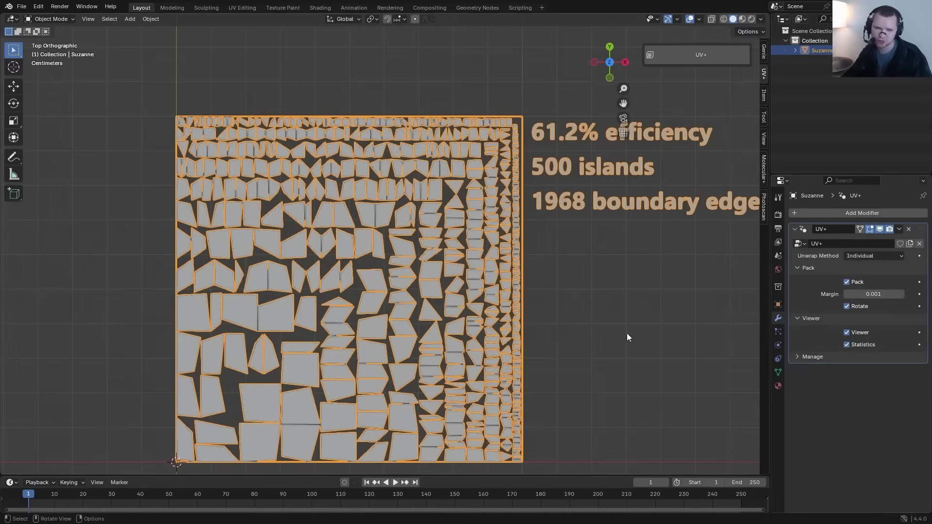
{"action": "left_click", "coordinate": [858, 299]}
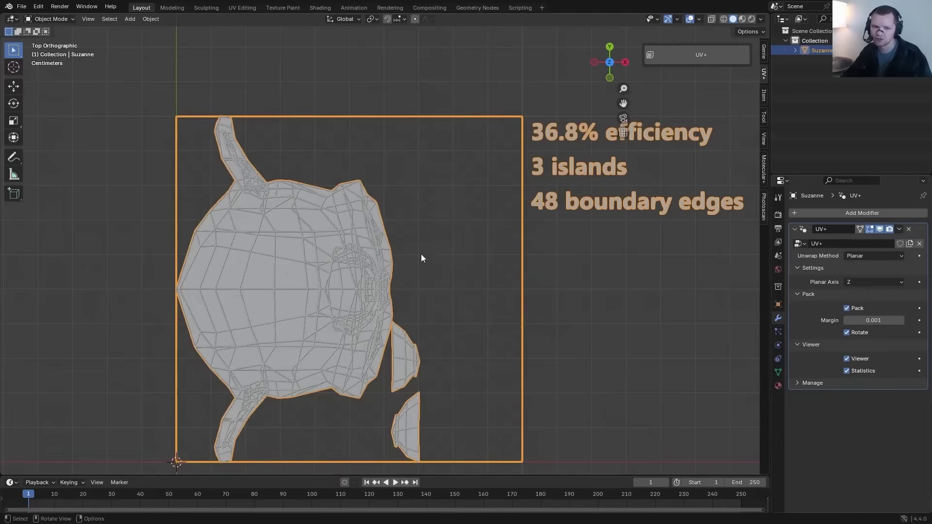
Turn off packing for the Planar unwrap, then change the method to Box and turn packing back on.
{"action": "left_click", "coordinate": [847, 308]}
{"action": "key", "text": "Tab"}
{"action": "key", "text": "Tab"}
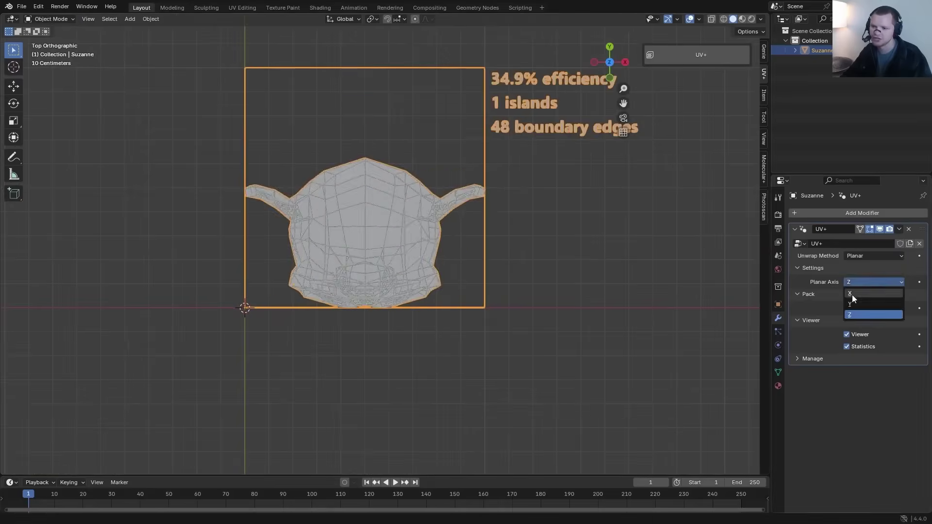
{"action": "scroll", "coordinate": [864, 256], "scroll_direction": "down", "scroll_amount": 1, "text": "ctrl"}
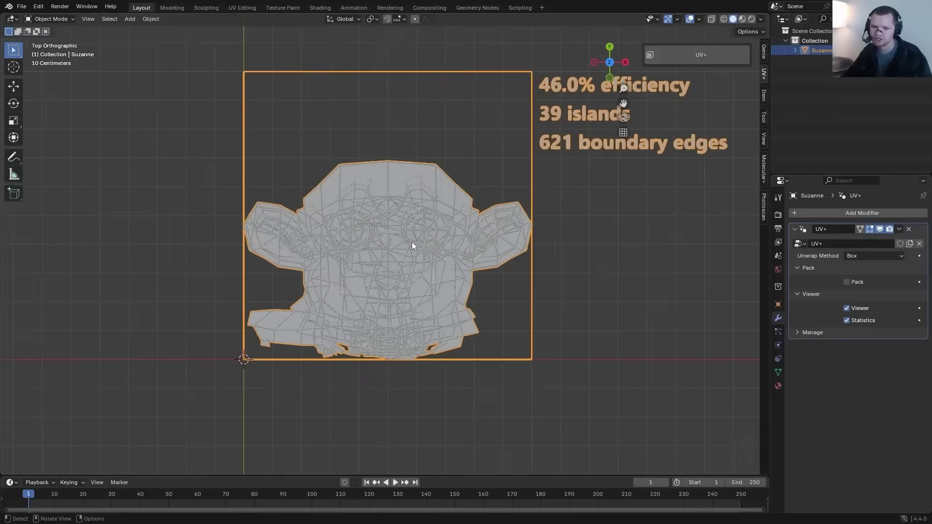
{"action": "left_click", "coordinate": [846, 282]}
Switch the unwrap method to Cylinder around Z, then to Sphere with X as its axis.
{"action": "scroll", "coordinate": [864, 256], "scroll_direction": "down", "scroll_amount": 1, "text": "ctrl"}
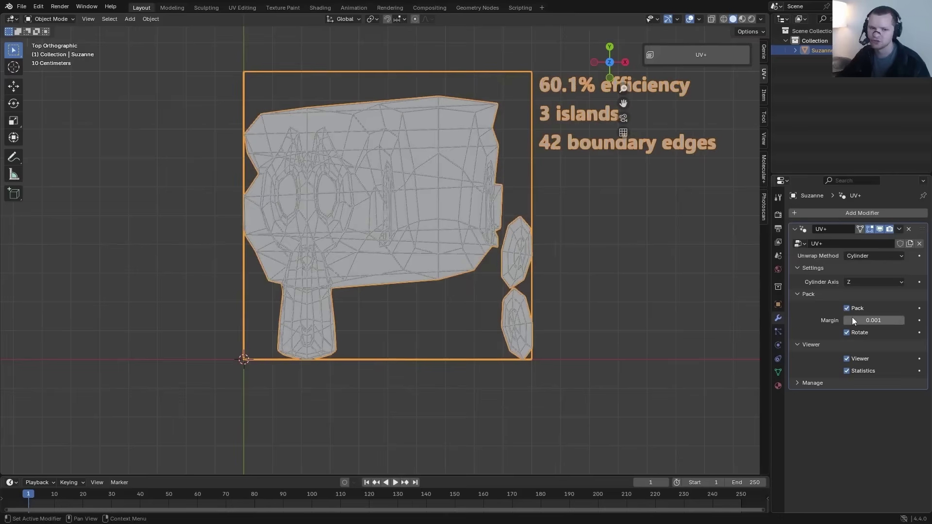
{"action": "left_click", "coordinate": [853, 286]}
{"action": "left_click", "coordinate": [853, 281]}
{"action": "scroll", "coordinate": [853, 282], "scroll_direction": "down", "scroll_amount": 1, "text": "ctrl"}
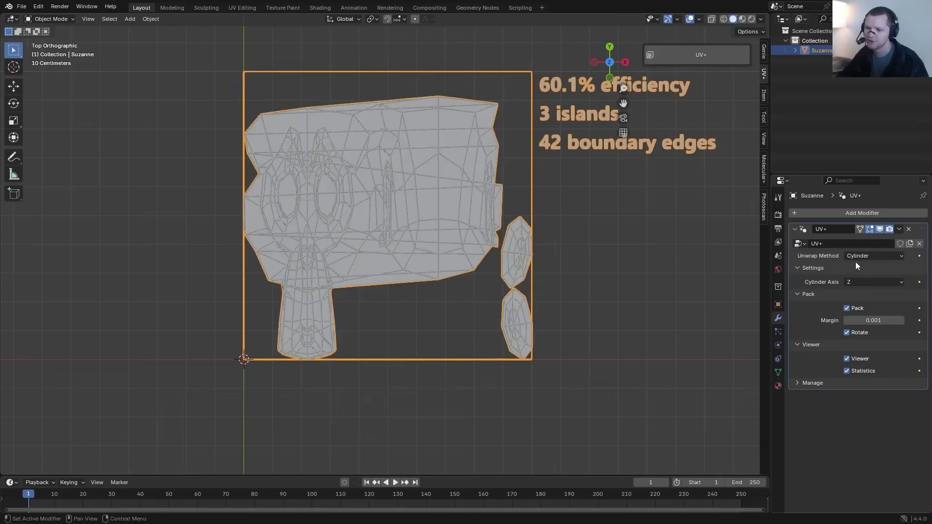
{"action": "scroll", "coordinate": [855, 257], "scroll_direction": "down", "scroll_amount": 1, "text": "ctrl"}
{"action": "left_click", "coordinate": [851, 294]}
{"action": "middle_click_drag", "start_coordinate": [551, 172], "coordinate": [537, 223], "text": "shift"}
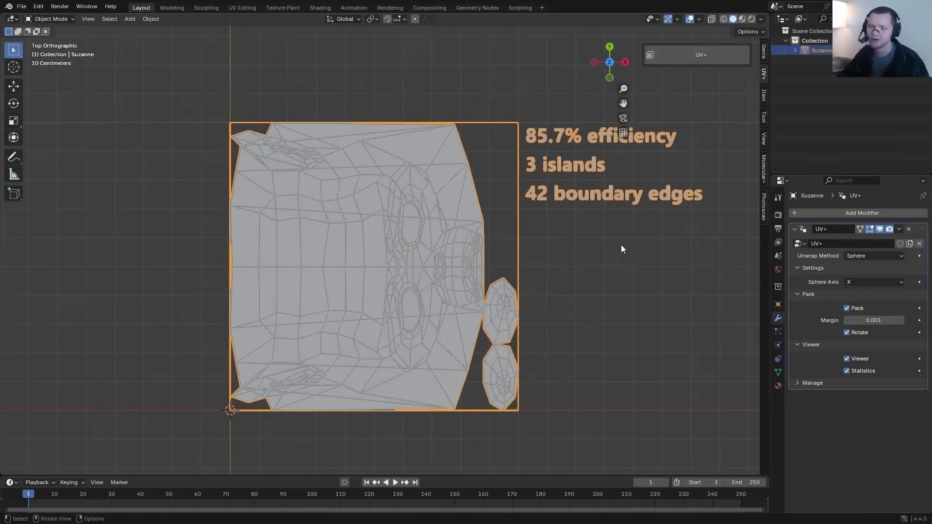
{"action": "scroll", "coordinate": [866, 258], "scroll_direction": "down", "scroll_amount": 1, "text": "ctrl"}
{"action": "scroll", "coordinate": [854, 284], "scroll_direction": "down", "scroll_amount": 1, "text": "ctrl"}
{"action": "scroll", "coordinate": [442, 253], "scroll_direction": "down", "scroll_amount": 1}
{"action": "middle_click_drag", "start_coordinate": [442, 253], "coordinate": [669, 304]}
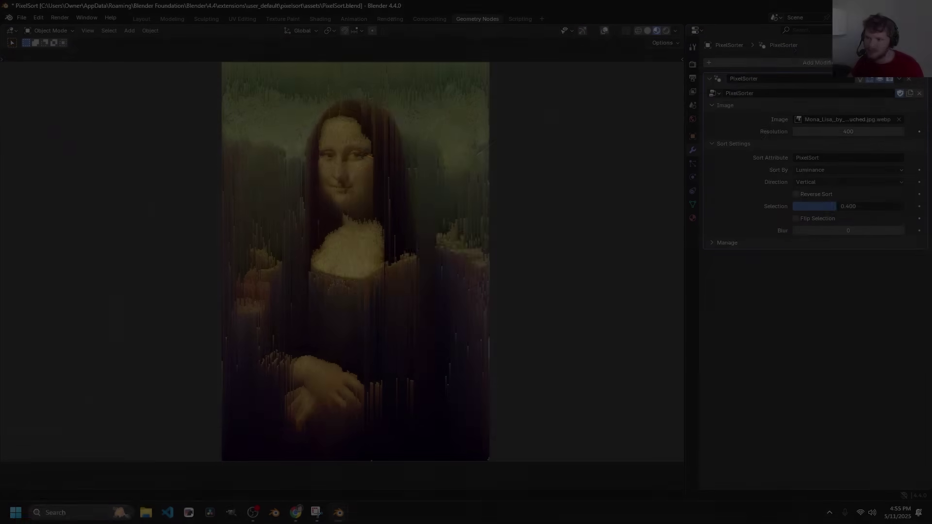
In the PixelSorter modifier on the Mona Lisa image, lower the selection to 0.344 and turn on Reverse Sort.
{"action": "mouse_move", "coordinate": [836, 206]}
{"action": "left_mouse_down"}
{"action": "mouse_move", "coordinate": [904, 206]}
{"action": "mouse_move", "coordinate": [819, 207]}
{"action": "left_mouse_up"}
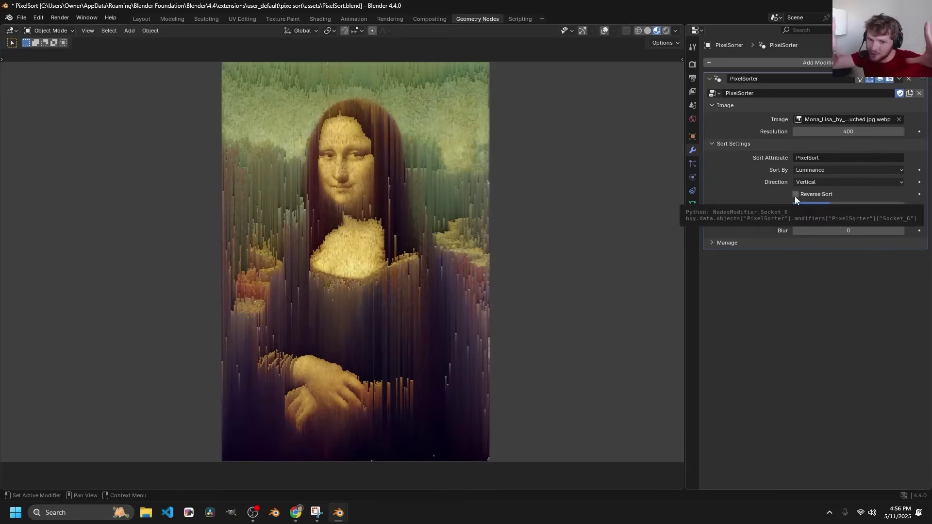
{"action": "left_click", "coordinate": [795, 195]}
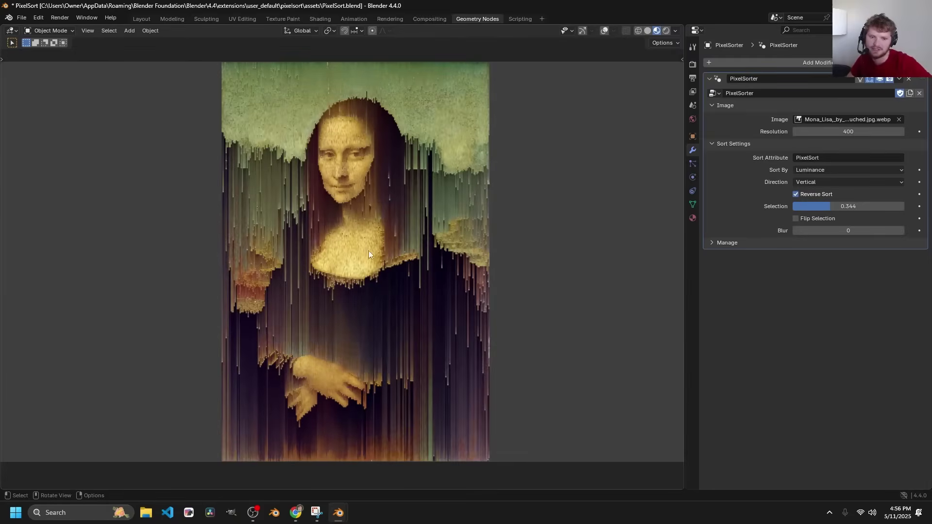
Toggle Flip Selection on and off, then Reverse Sort off and on, to compare the sorted images.
{"action": "left_click", "coordinate": [795, 219]}
{"action": "left_click", "coordinate": [796, 219]}
{"action": "left_click", "coordinate": [796, 219]}
{"action": "left_click", "coordinate": [796, 219]}
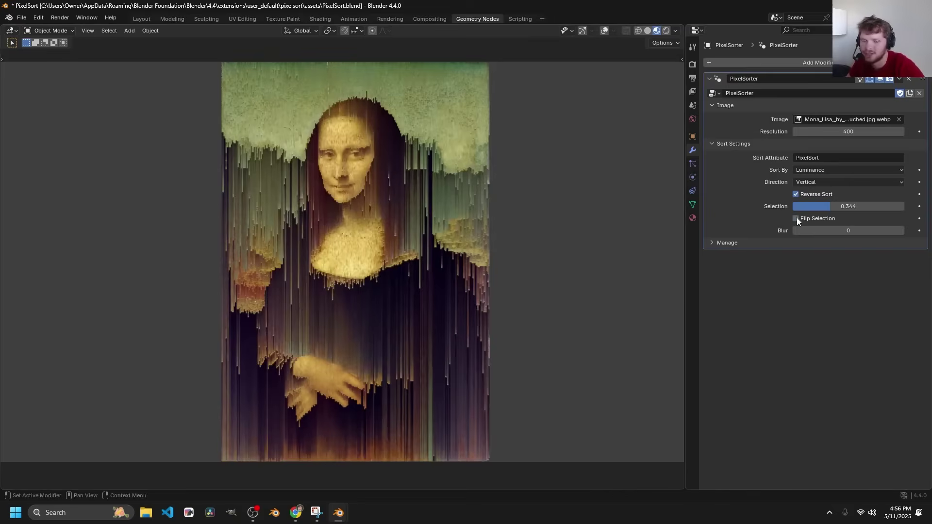
{"action": "left_click", "coordinate": [795, 195]}
{"action": "left_click", "coordinate": [795, 195]}
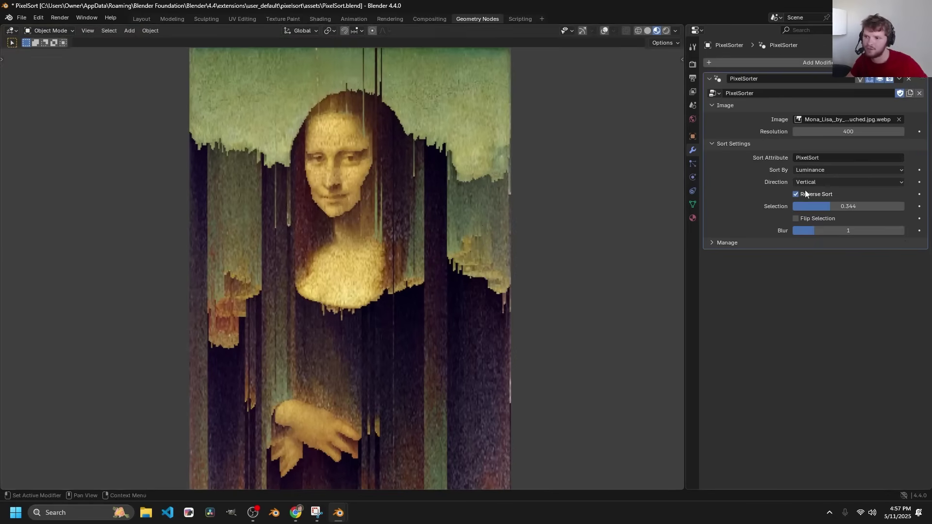
Set the PixelSorter's resolution to 600 and its blur to 0.
{"action": "left_click", "coordinate": [853, 134]}
{"action": "type", "text": "600"}
{"action": "key", "text": "Return"}
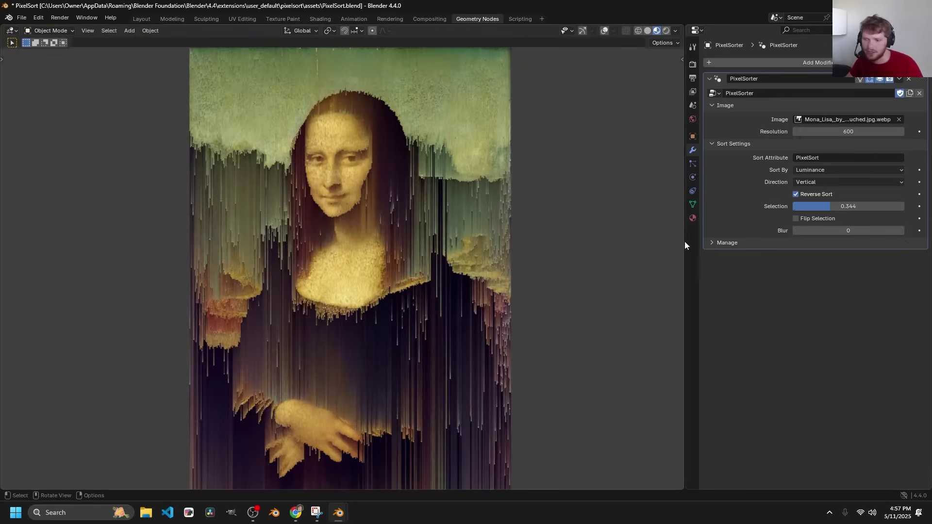
{"action": "key", "text": "Return"}
{"action": "left_click_drag", "start_coordinate": [815, 229], "coordinate": [796, 229]}
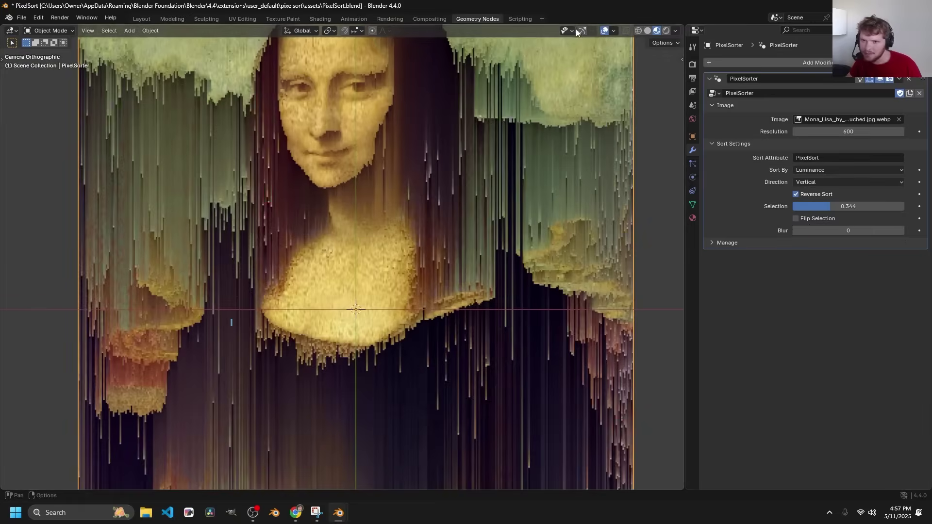
{"action": "type", "text": "20"}
{"action": "key", "text": "Return"}
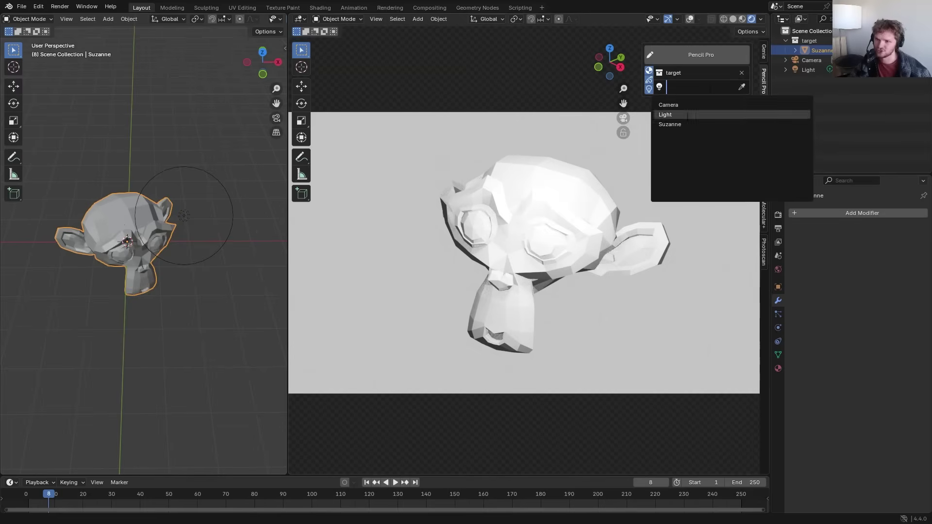
Apply Pencil Pro to the target collection with Light as the light source, and move that light behind Suzanne's head.
{"action": "left_click", "coordinate": [703, 56]}
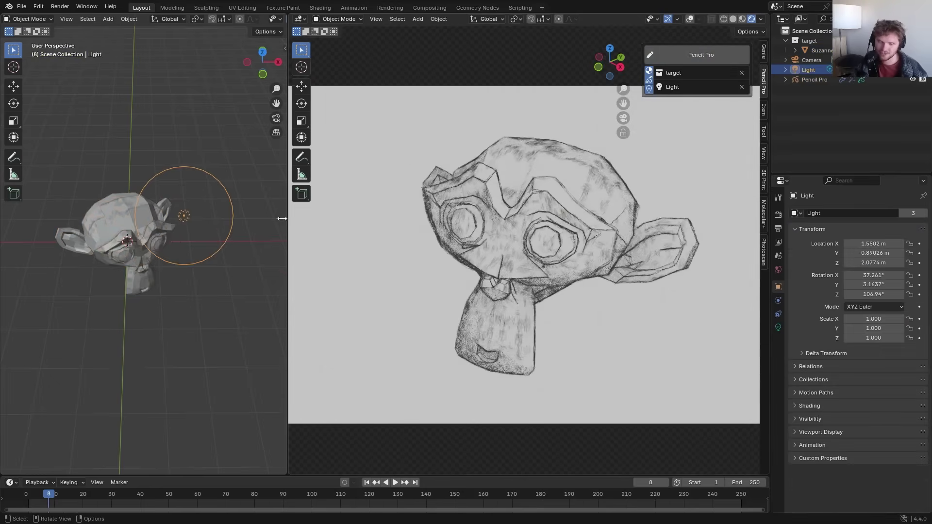
{"action": "mouse_move", "coordinate": [160, 204]}
{"action": "middle_mouse_down"}
{"action": "mouse_move", "coordinate": [175, 208]}
{"action": "mouse_move", "coordinate": [131, 180]}
{"action": "mouse_move", "coordinate": [116, 195]}
{"action": "middle_mouse_up"}
{"action": "left_click_drag", "start_coordinate": [98, 350], "coordinate": [143, 297]}
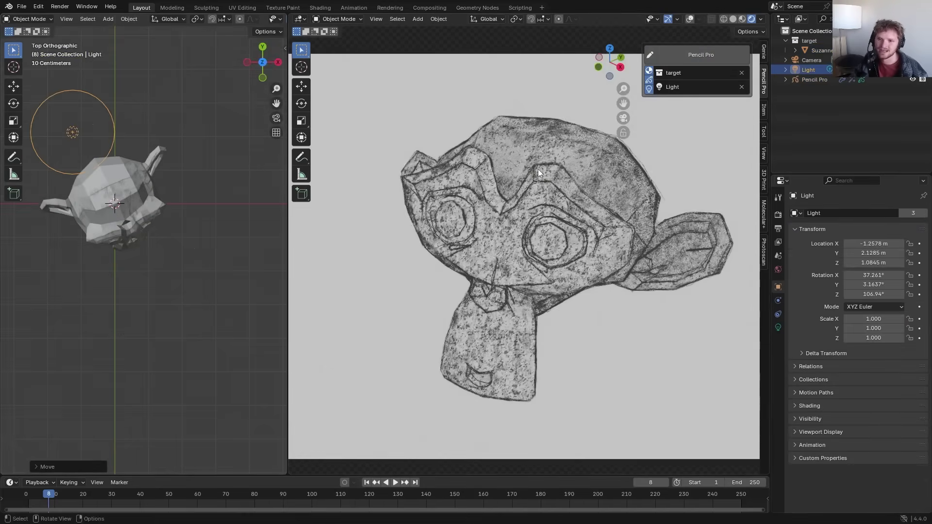
Try a duplicate of the light on the opposite side of Suzanne.
{"action": "middle_click_drag", "start_coordinate": [160, 242], "coordinate": [204, 233]}
{"action": "key", "text": "shift+d"}
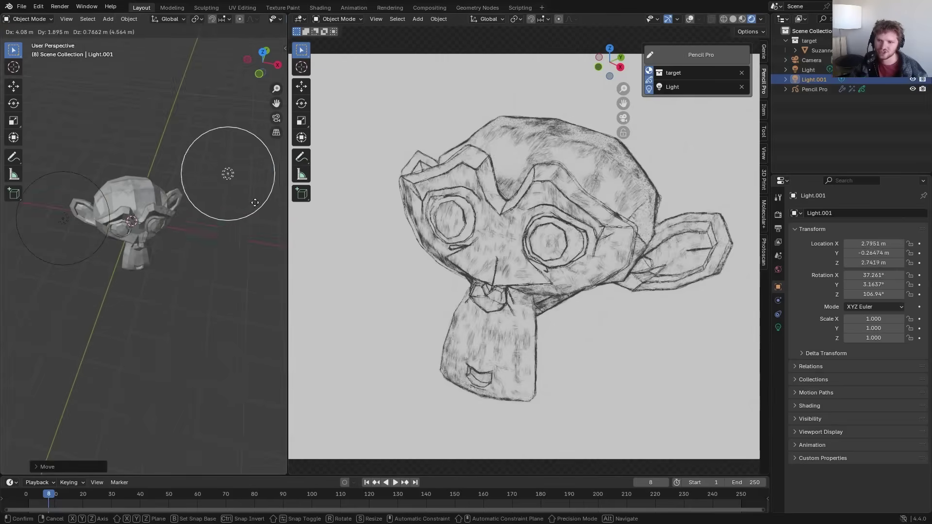
{"action": "left_click", "coordinate": [182, 219]}
Examine the Pencil Pro object's modifier settings and Suzanne's Pencil Pro material settings.
{"action": "left_click", "coordinate": [816, 80]}
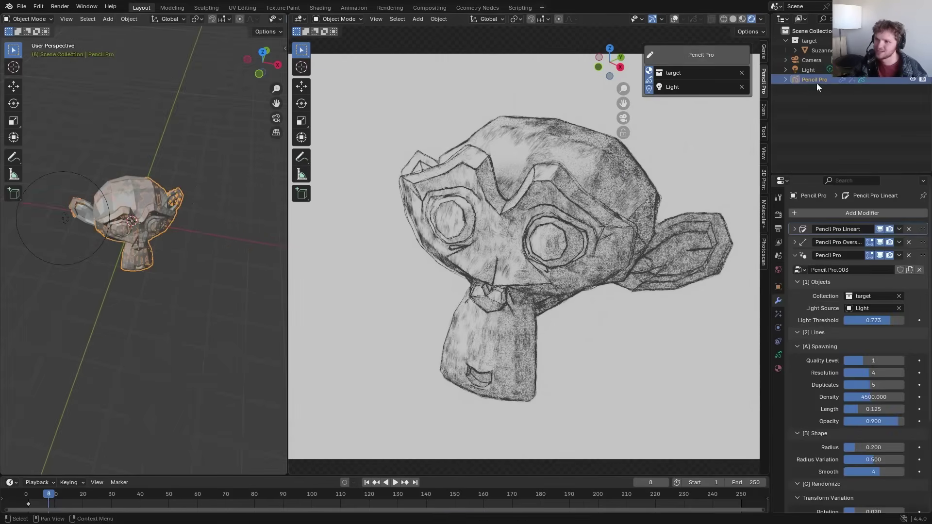
{"action": "left_click", "coordinate": [820, 50]}
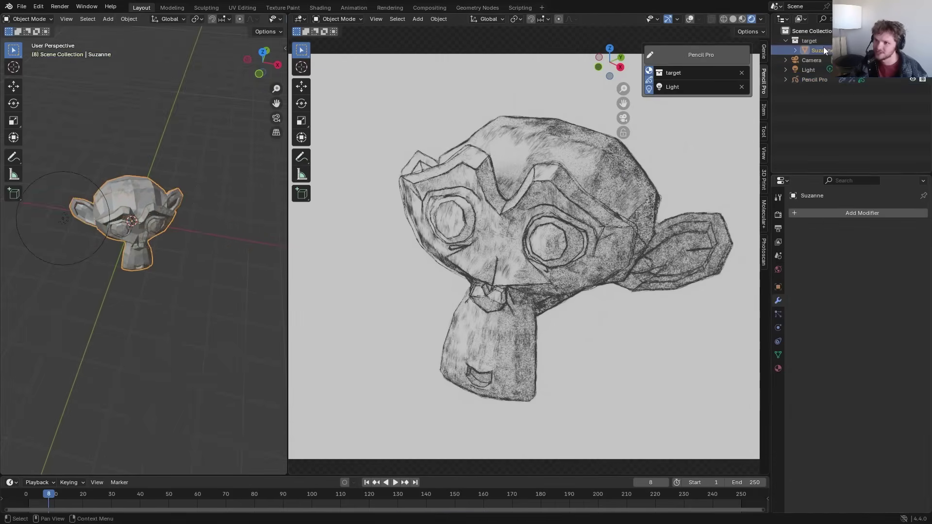
{"action": "left_click", "coordinate": [778, 368]}
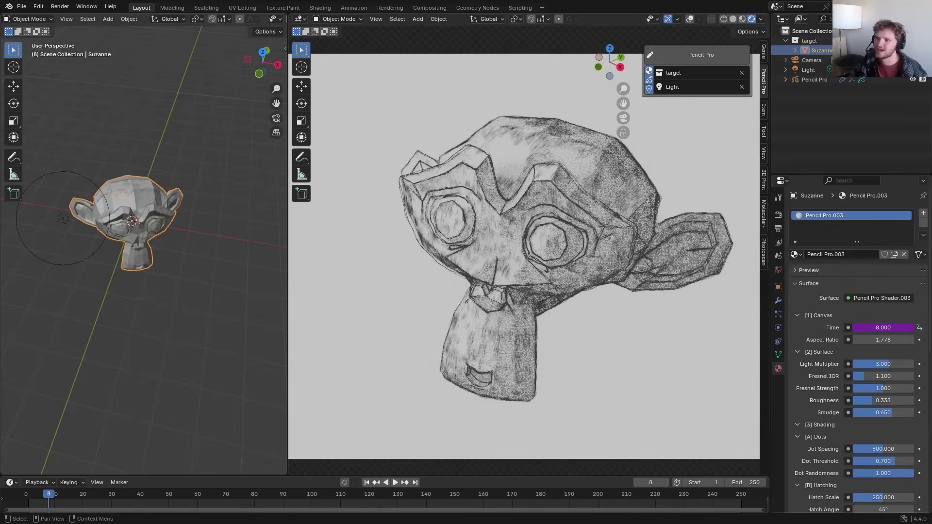
Hide the Pencil Pro object in the viewport to isolate Suzanne's shading, and show it again.
{"action": "left_click", "coordinate": [517, 154]}
{"action": "left_click", "coordinate": [807, 51]}
{"action": "left_click", "coordinate": [913, 79]}
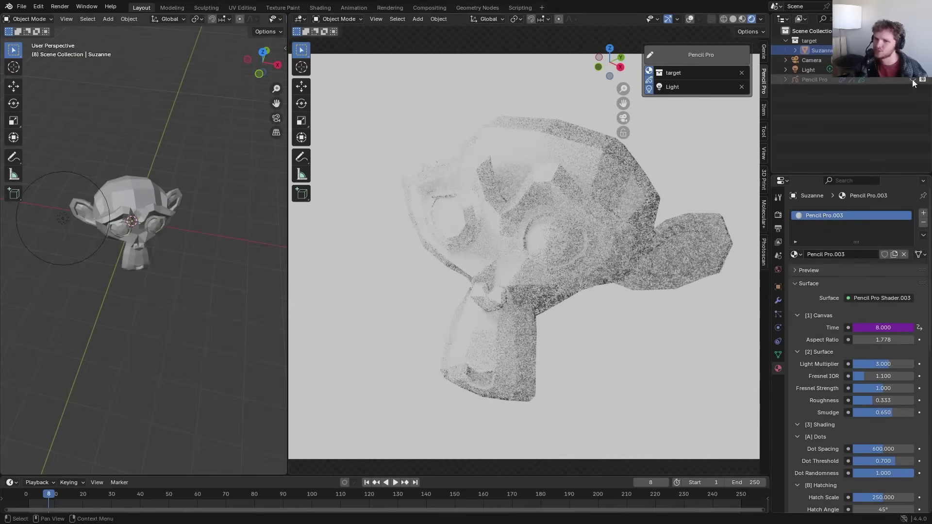
{"action": "left_click", "coordinate": [912, 80]}
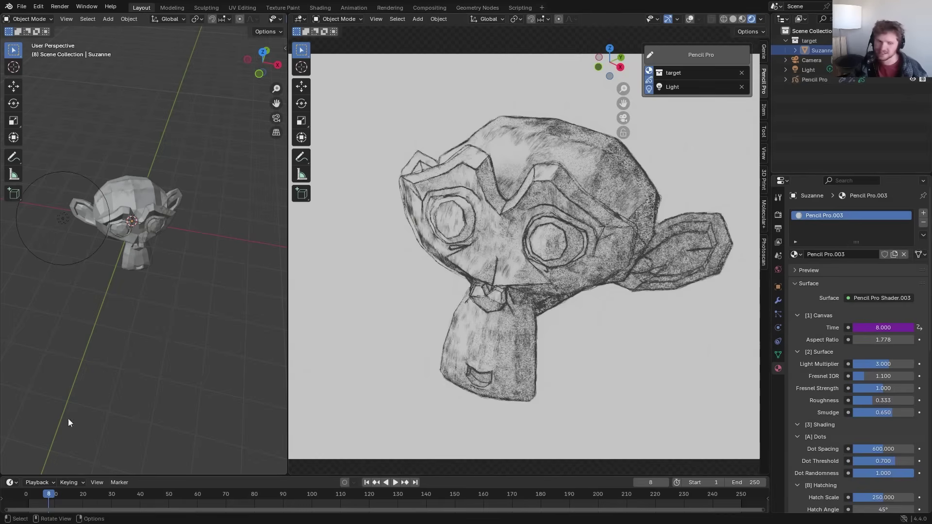
Select the Pencil Pro object and display its modifier settings.
{"action": "left_click", "coordinate": [19, 22]}
{"action": "left_click", "coordinate": [815, 80]}
{"action": "left_click", "coordinate": [778, 301]}
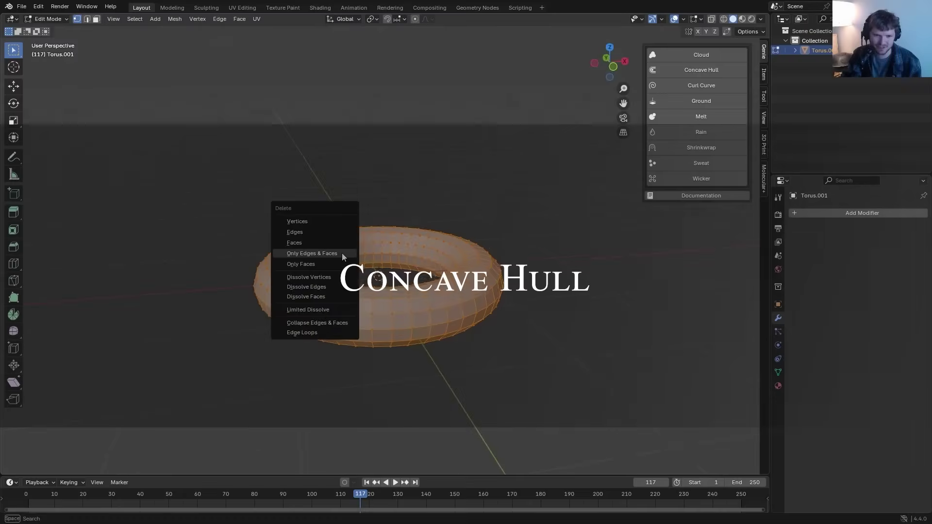
Delete only the torus's edges and faces, then build a surface over its vertices with Concave Hull.
{"action": "key", "text": "Tab"}
{"action": "left_click", "coordinate": [688, 69]}
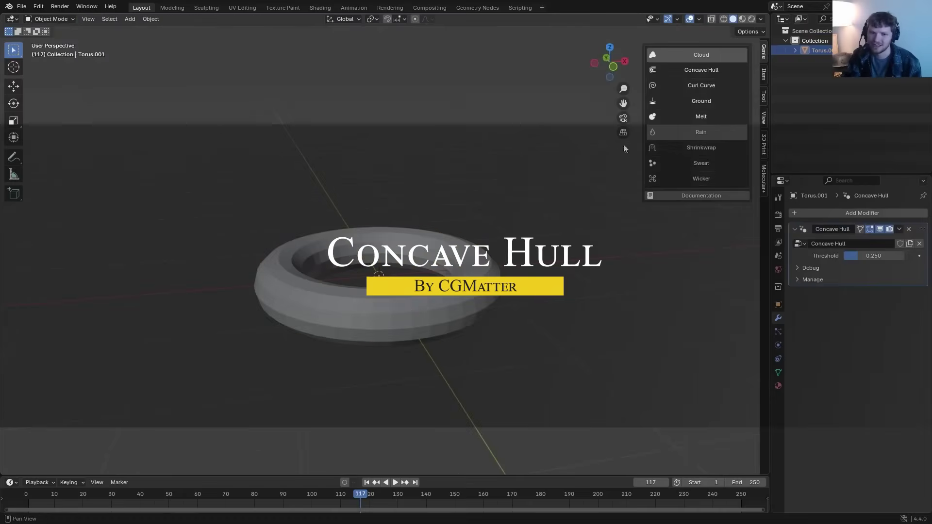
{"action": "scroll", "coordinate": [454, 319], "scroll_direction": "up", "scroll_amount": 5}
{"action": "key", "text": "shift+z"}
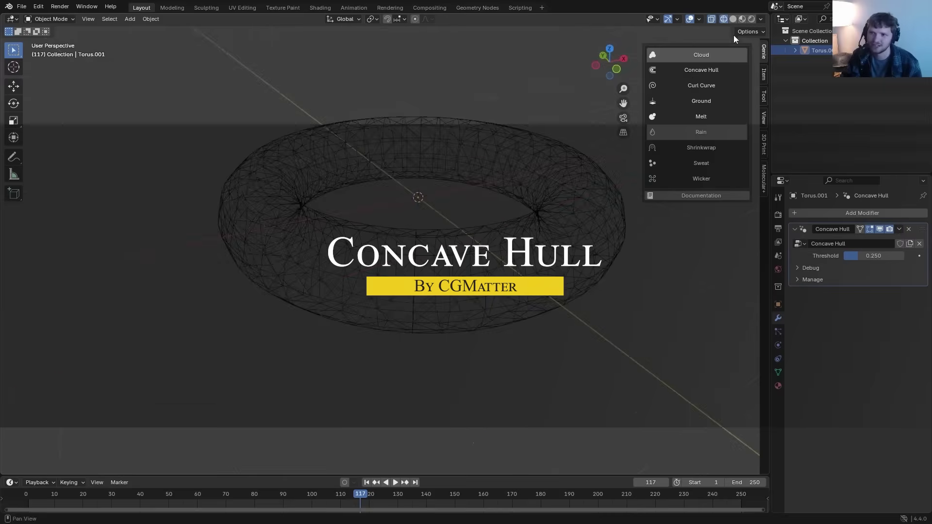
{"action": "key", "text": "shift+z"}
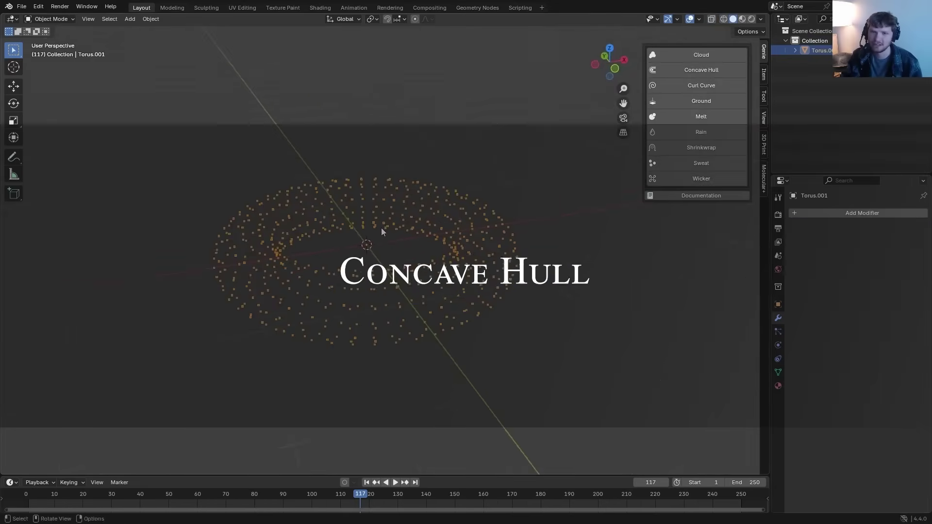
Try filling the torus's loose vertices with a face in Edit Mode, and undo the fill.
{"action": "middle_click_drag", "start_coordinate": [381, 231], "coordinate": [423, 257]}
{"action": "key", "text": "Tab"}
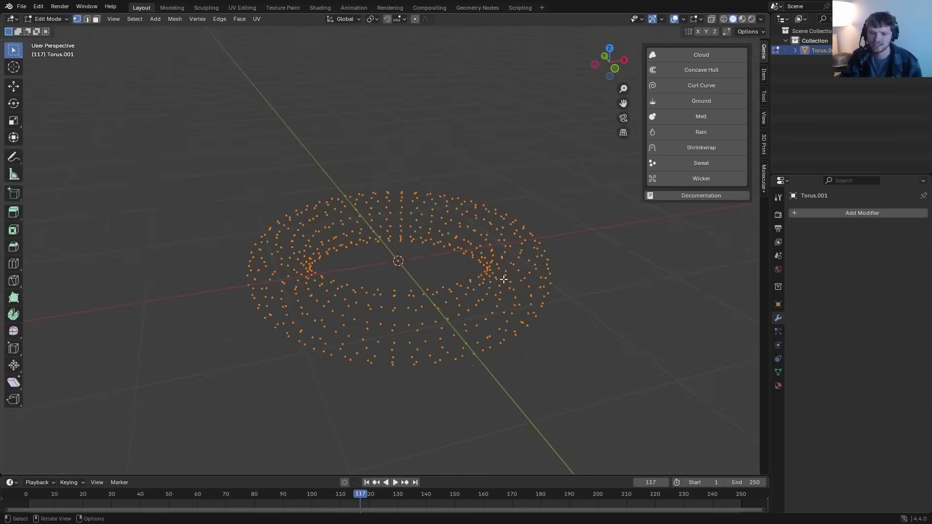
{"action": "key", "text": "f"}
{"action": "middle_click_drag", "start_coordinate": [471, 228], "coordinate": [513, 273]}
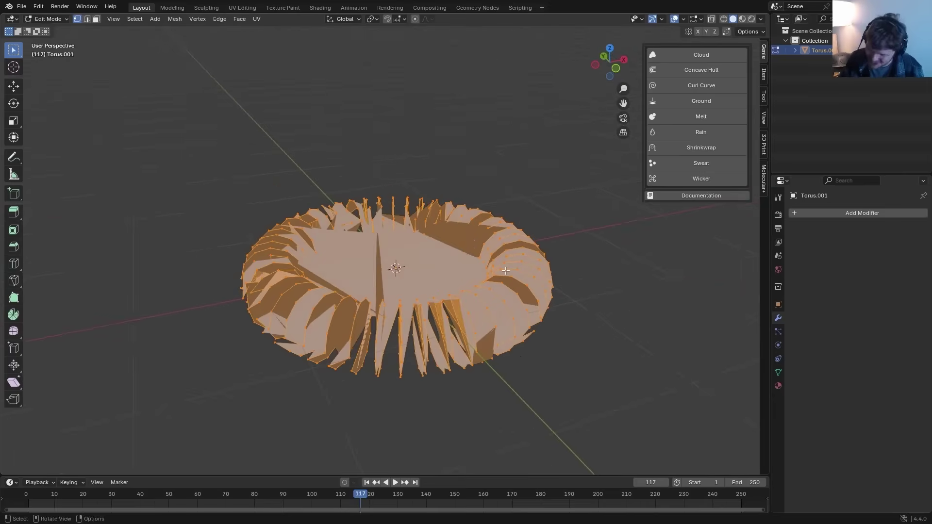
{"action": "key", "text": "ctrl+z"}
{"action": "key", "text": "ctrl+z"}
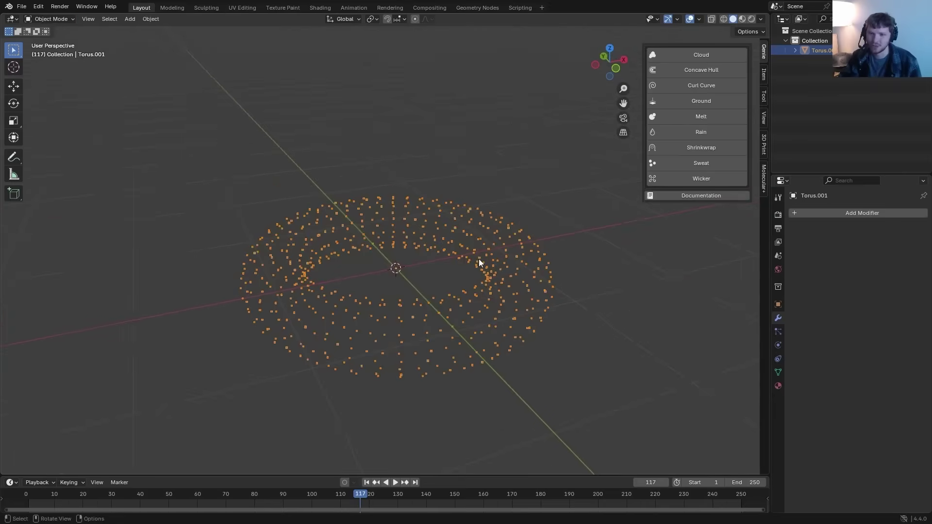
Add Concave Hull to the torus's vertices and enter Edit Mode to adjust the points.
{"action": "left_click", "coordinate": [724, 71]}
{"action": "scroll", "coordinate": [558, 263], "scroll_direction": "up", "scroll_amount": 3}
{"action": "key", "text": "Tab"}
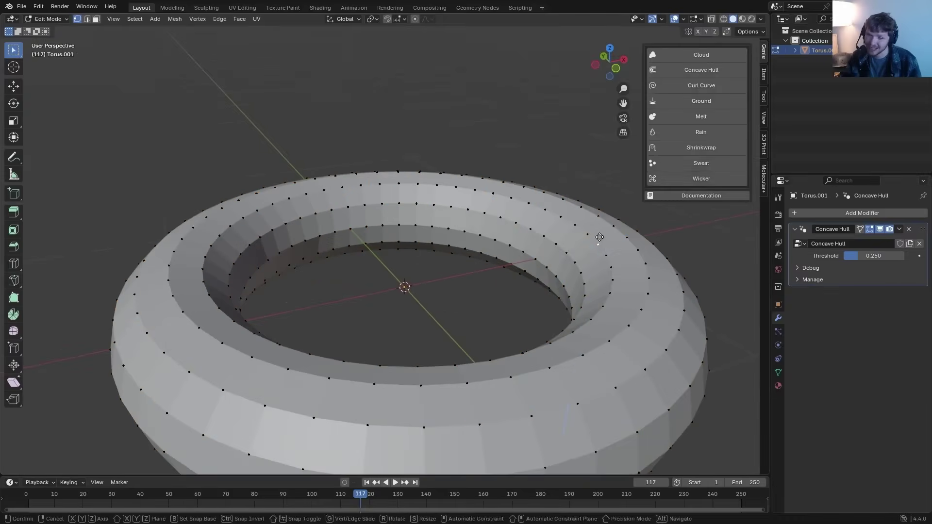
Move the selected torus vertex up along global Z by about 0.07 m to reshape the Concave Hull surface.
{"action": "key", "text": "z"}
{"action": "key", "text": "Escape"}
{"action": "key", "text": "g"}
{"action": "key", "text": "z"}
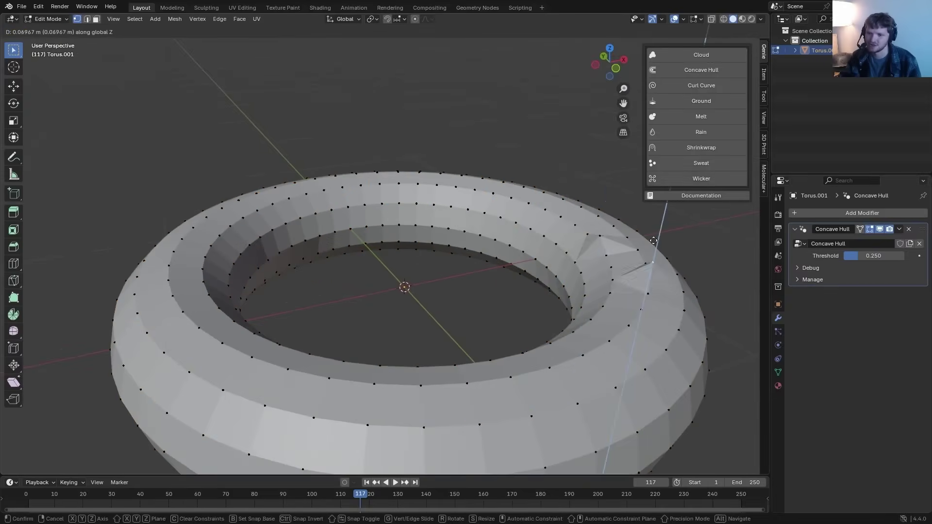
{"action": "left_click", "coordinate": [654, 240]}
{"action": "scroll", "coordinate": [503, 253], "scroll_direction": "down", "scroll_amount": 4}
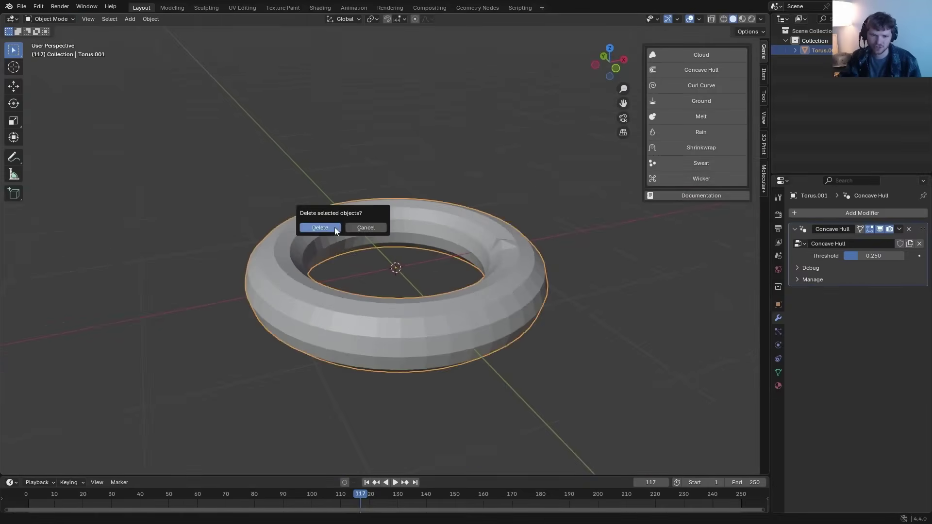
Delete the torus object and add a Monkey mesh to the scene.
{"action": "left_click", "coordinate": [335, 229]}
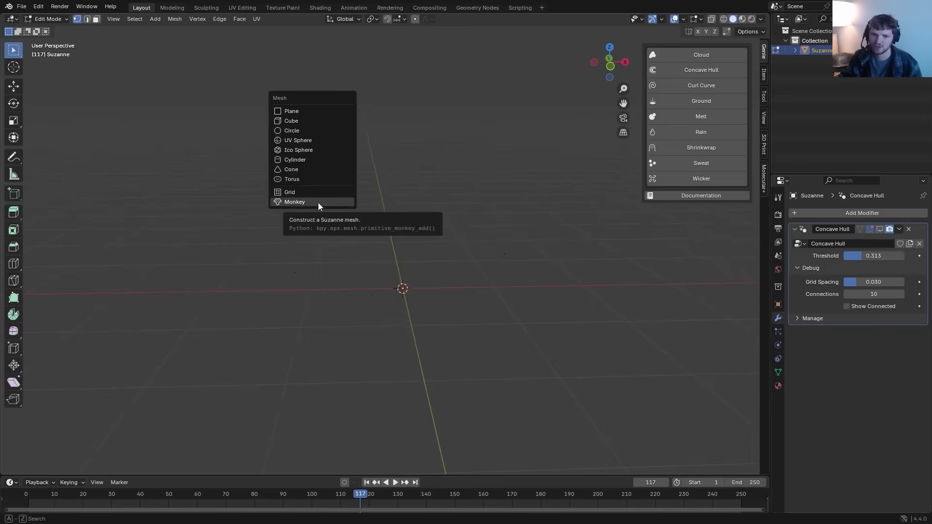
{"action": "left_click", "coordinate": [318, 203]}
{"action": "scroll", "coordinate": [413, 267], "scroll_direction": "up", "scroll_amount": 3}
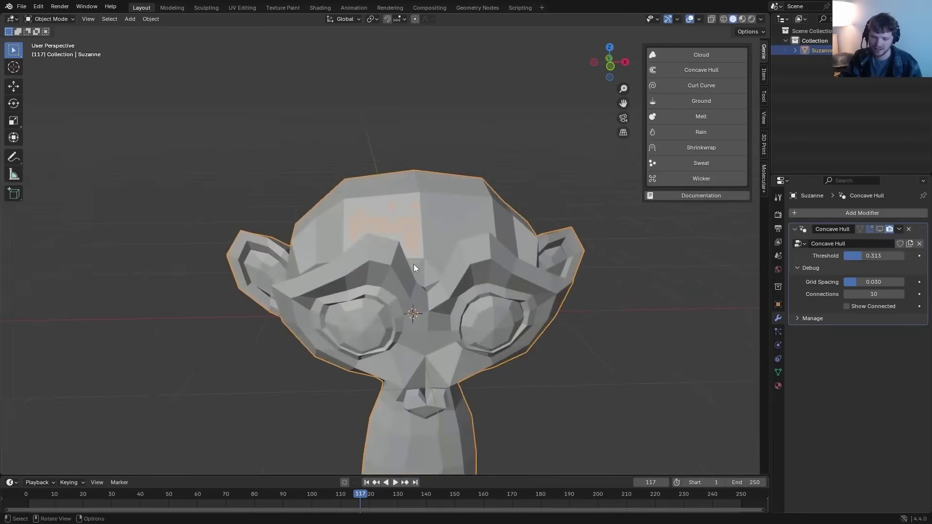
Add a level 2 subdivision to the monkey and apply the modifier.
{"action": "key", "text": "ctrl+2"}
{"action": "left_click_drag", "start_coordinate": [922, 327], "coordinate": [925, 238]}
{"action": "key", "text": "ctrl+a"}
Delete only the monkey's edges and faces, keeping its vertices, and return to Object Mode.
{"action": "key", "text": "Tab"}
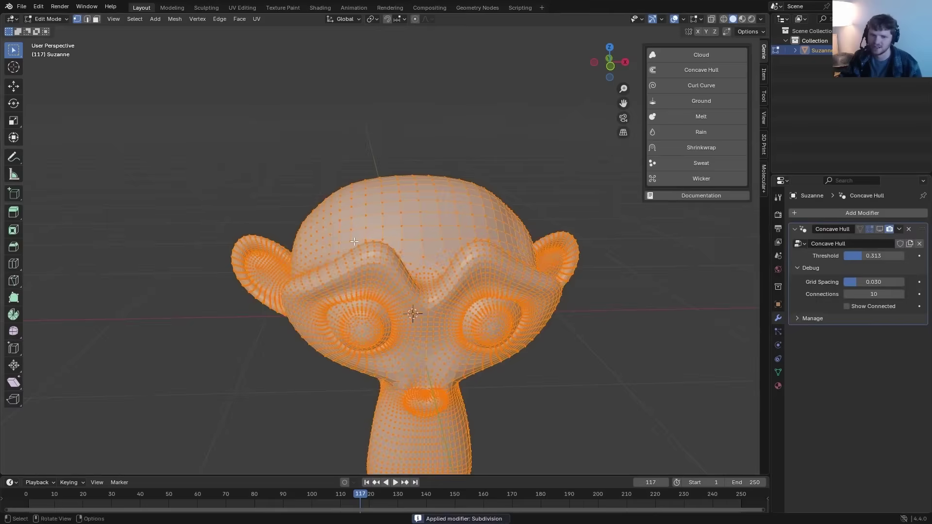
{"action": "left_click", "coordinate": [333, 274]}
{"action": "middle_click_drag", "start_coordinate": [423, 244], "coordinate": [432, 252]}
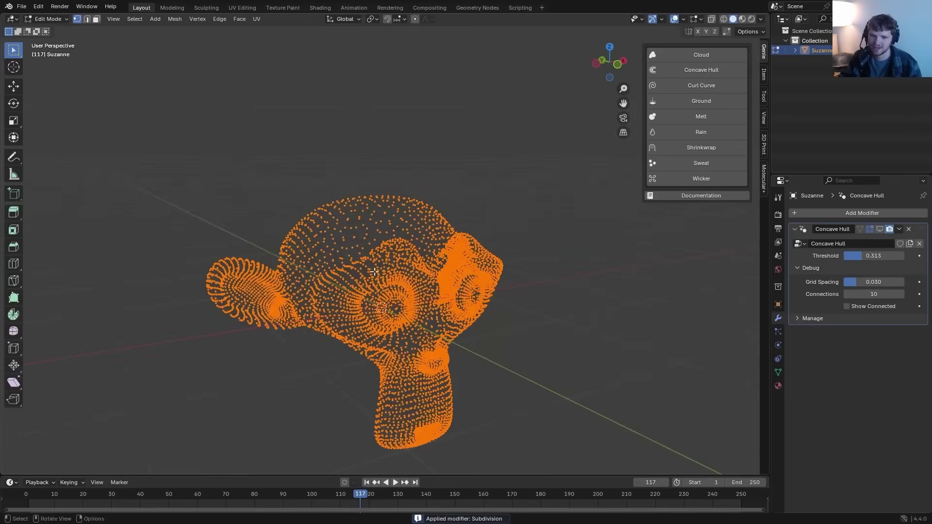
{"action": "key", "text": "Tab"}
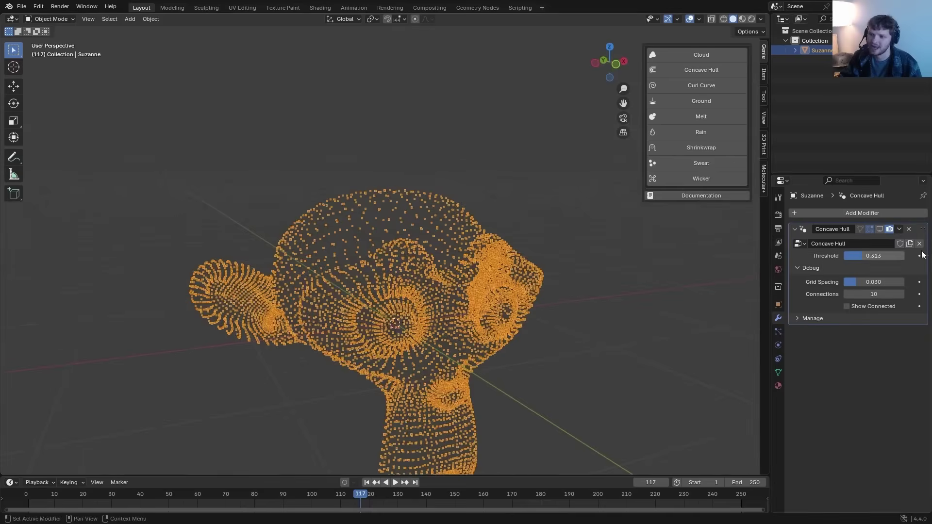
Remove the monkey's existing Concave Hull modifier and add a fresh Concave Hull over its vertices.
{"action": "left_click", "coordinate": [909, 229]}
{"action": "left_click", "coordinate": [703, 71]}
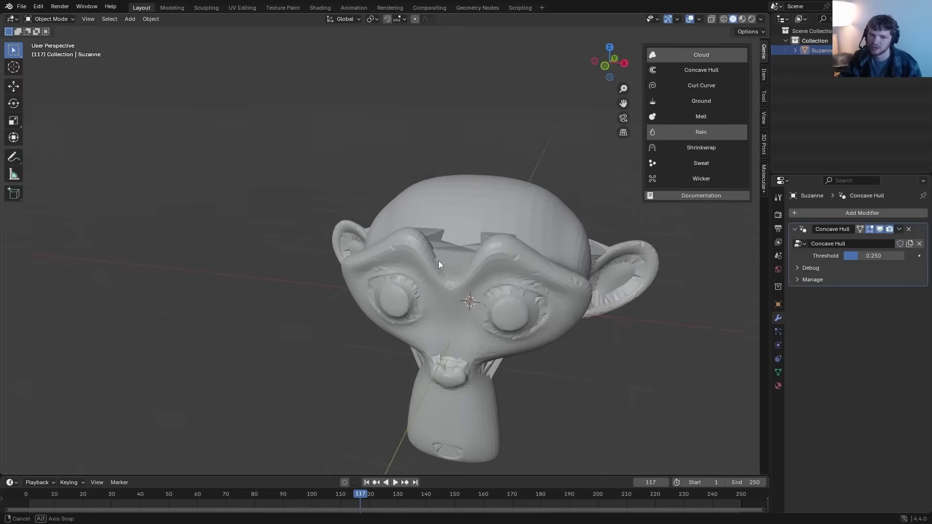
{"action": "middle_click_drag", "start_coordinate": [438, 261], "coordinate": [472, 256]}
{"action": "scroll", "coordinate": [472, 260], "scroll_direction": "up", "scroll_amount": 3}
Set the Concave Hull threshold to 0.085 and check the monkey's surface from several angles.
{"action": "key", "text": "d"}
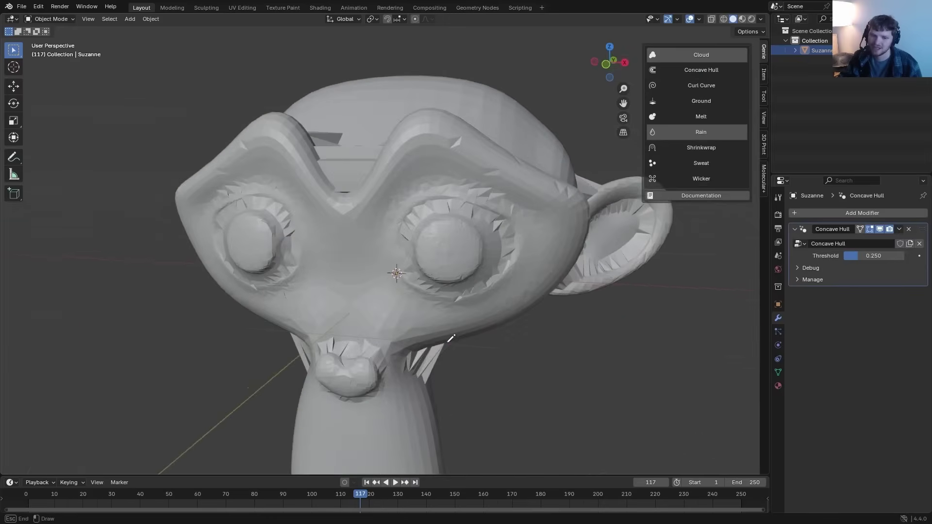
{"action": "middle_click_drag", "start_coordinate": [565, 203], "coordinate": [522, 256]}
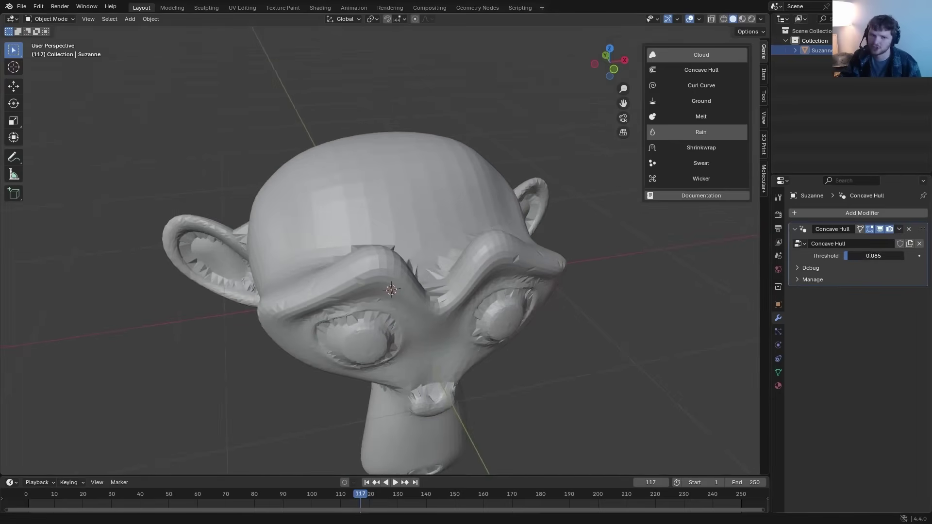
{"action": "scroll", "coordinate": [504, 307], "scroll_direction": "down", "scroll_amount": 4}
{"action": "middle_click_drag", "start_coordinate": [534, 291], "coordinate": [504, 307]}
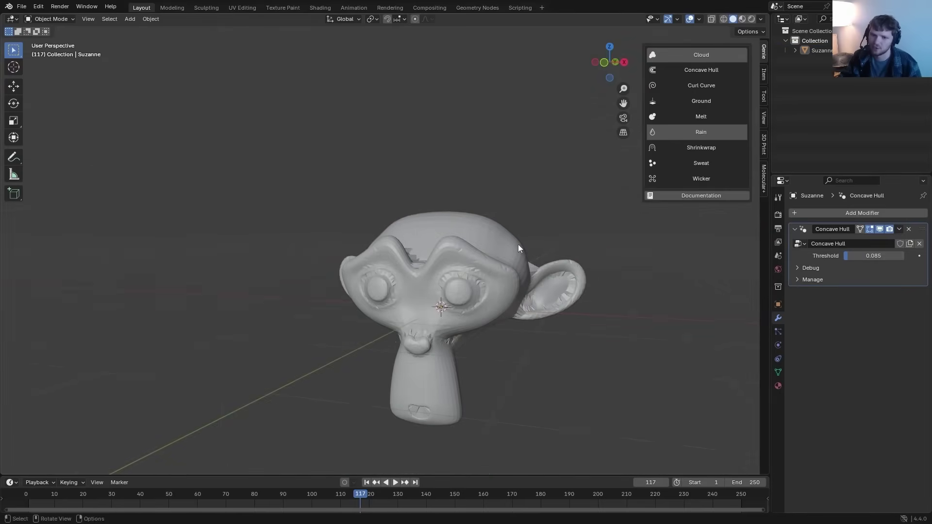
{"action": "middle_click_drag", "start_coordinate": [518, 248], "coordinate": [530, 269]}
{"action": "left_click", "coordinate": [436, 264]}
{"action": "middle_click_drag", "start_coordinate": [436, 265], "coordinate": [488, 215], "text": "shift"}
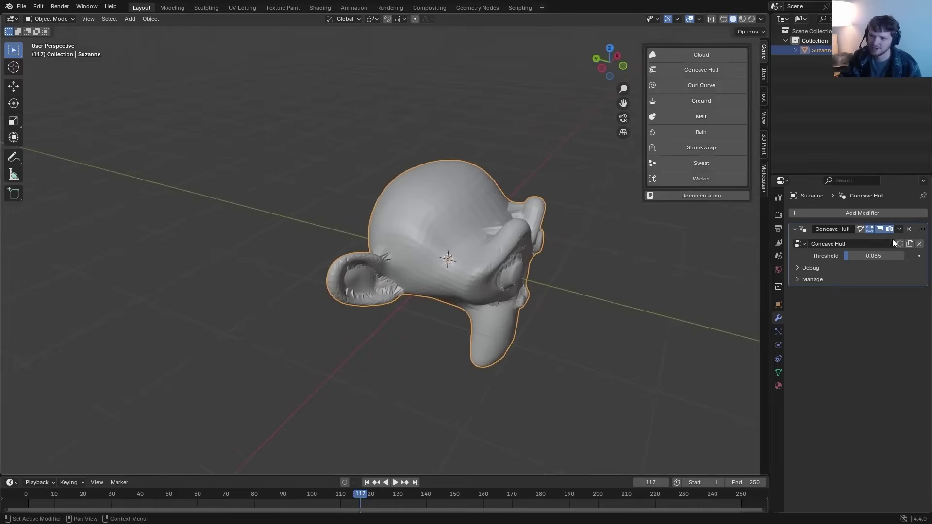
Hide the Concave Hull in the viewport to examine the points around the ear, and show it again.
{"action": "left_click", "coordinate": [880, 228]}
{"action": "scroll", "coordinate": [419, 237], "scroll_direction": "up", "scroll_amount": 6}
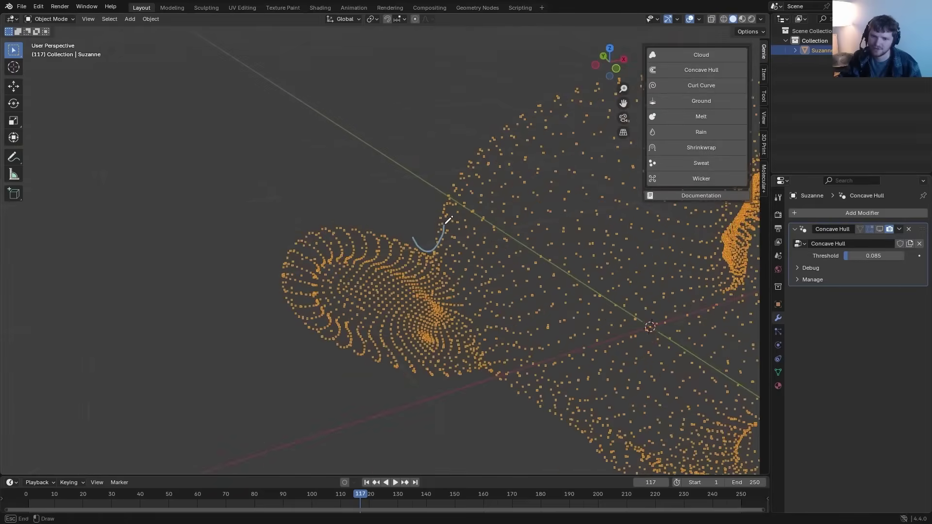
{"action": "left_click", "coordinate": [880, 229]}
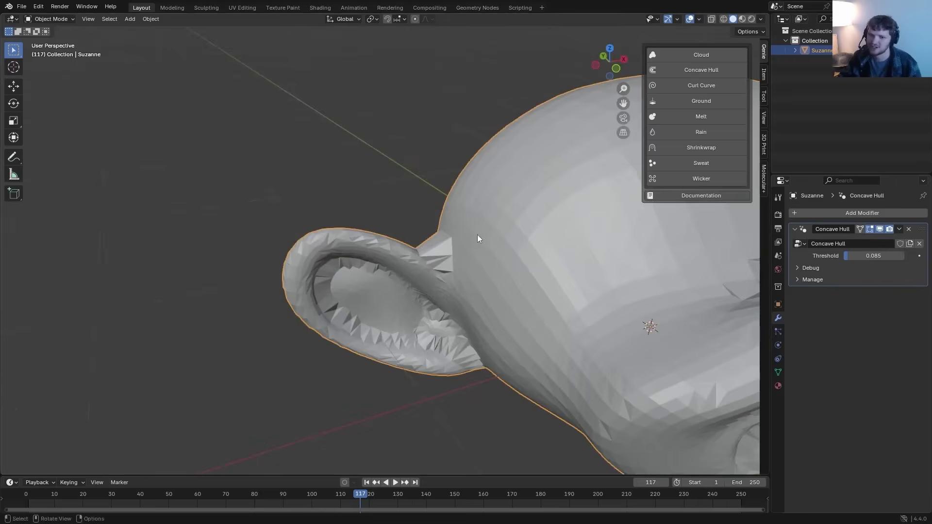
{"action": "key", "text": "KP_Decimal"}
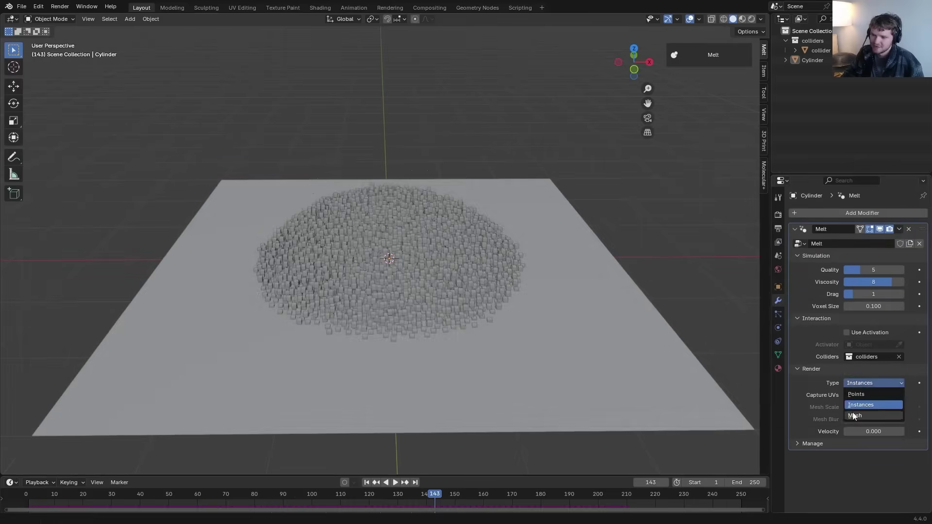
Preview the cylinder's Melt simulation with the Mesh render type, and switch the render type to Points.
{"action": "left_click", "coordinate": [869, 410]}
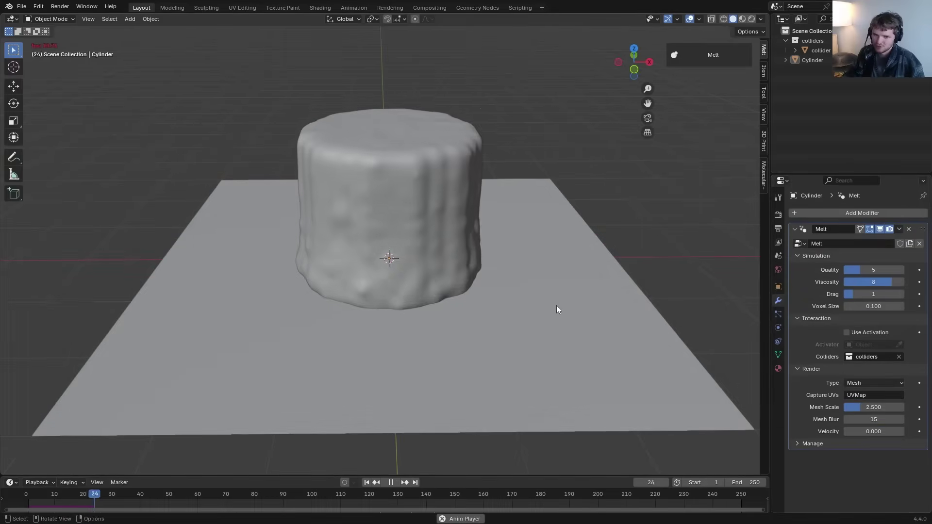
{"action": "left_click", "coordinate": [874, 383]}
{"action": "left_click", "coordinate": [869, 396]}
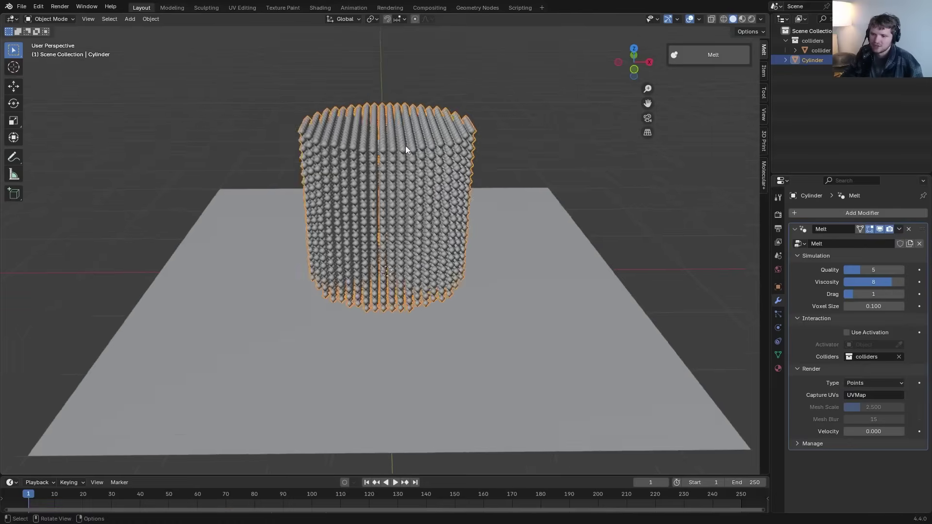
{"action": "middle_click_drag", "start_coordinate": [406, 145], "coordinate": [506, 193]}
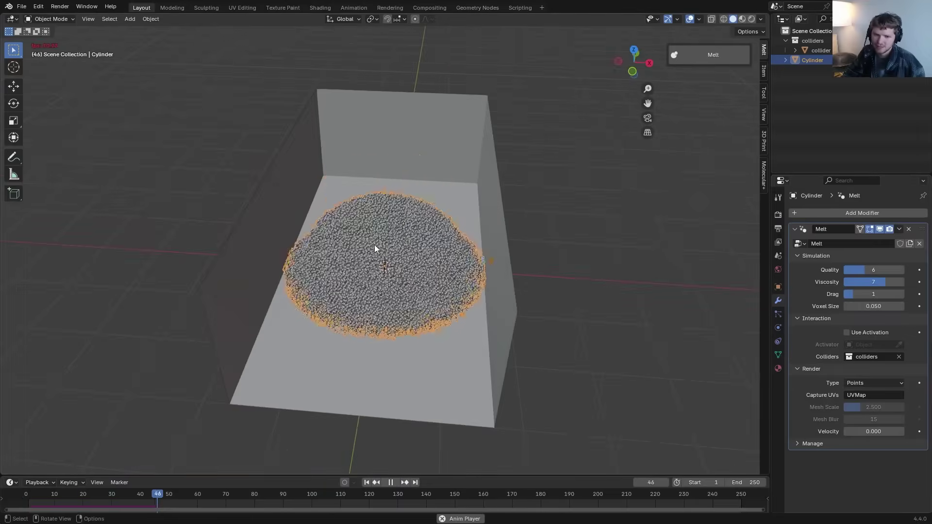
Keep the Melt render type on Points, return to the first frame and enable Use Activation.
{"action": "left_click", "coordinate": [874, 383]}
{"action": "left_click", "coordinate": [867, 396]}
{"action": "key", "text": "shift+Left"}
Add a cube mesh and move it along Z over the cylinder's upper part in wireframe front view.
{"action": "key", "text": "shift+a"}
{"action": "mouse_move", "coordinate": [260, 159]}
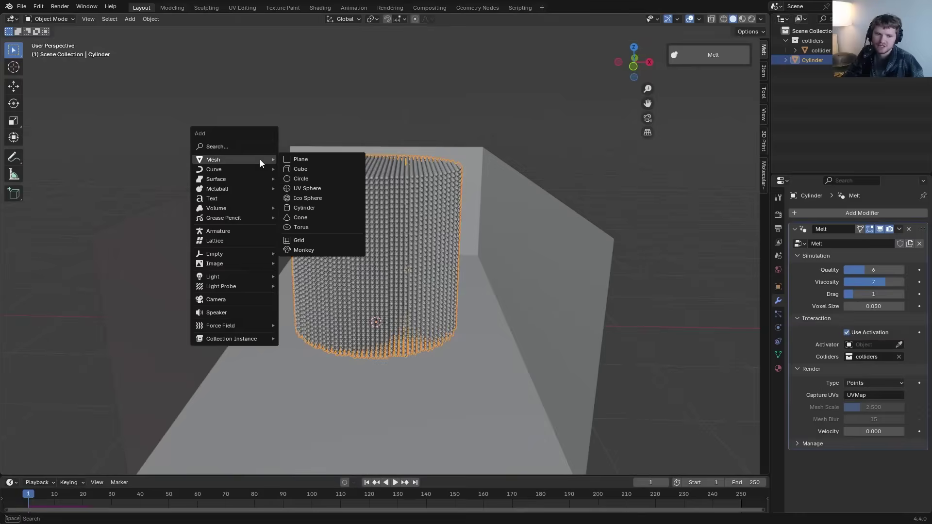
{"action": "left_click", "coordinate": [312, 167]}
{"action": "key", "text": "KP_1"}
{"action": "key", "text": "shift+z"}
{"action": "key", "text": "g"}
{"action": "key", "text": "z"}
Resize the cube to overlap the cylinder's upper part, and undo the last resize.
{"action": "key", "text": "s"}
{"action": "key", "text": "Return"}
{"action": "key", "text": "s"}
{"action": "key", "text": "z"}
{"action": "left_click", "coordinate": [560, 108]}
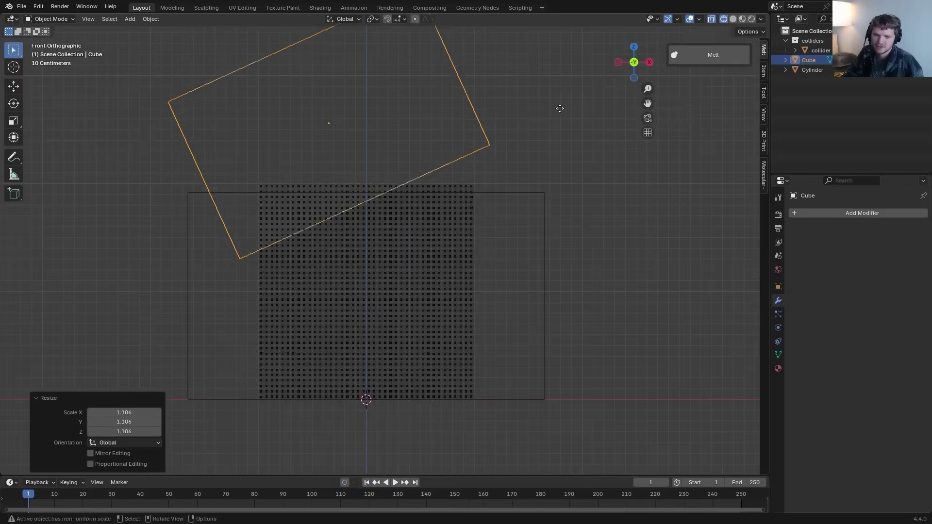
{"action": "key", "text": "ctrl+z"}
{"action": "mouse_move", "coordinate": [338, 174]}
{"action": "middle_mouse_down"}
{"action": "mouse_move", "coordinate": [451, 211]}
{"action": "mouse_move", "coordinate": [437, 209]}
{"action": "middle_mouse_up"}
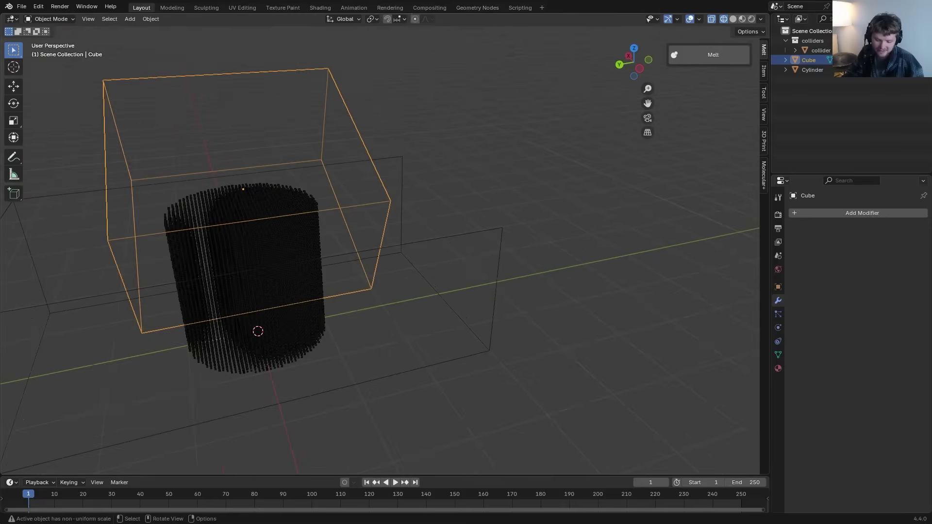
Scale the cube along Y by 0.334.
{"action": "key", "text": "s"}
{"action": "key", "text": "y"}
{"action": "left_click", "coordinate": [340, 211]}
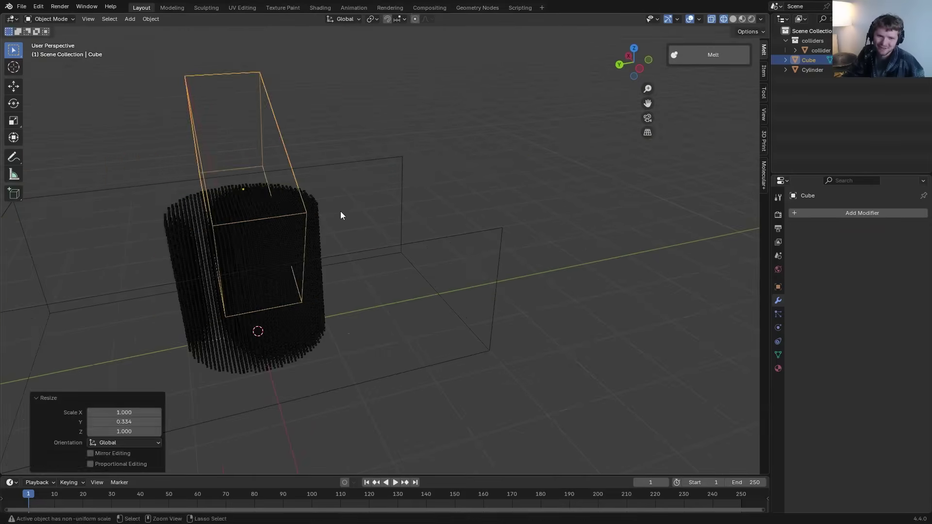
Assign the activator object as the Melt modifier's Activator and play the simulation as points.
{"action": "middle_click_drag", "start_coordinate": [340, 211], "coordinate": [357, 228]}
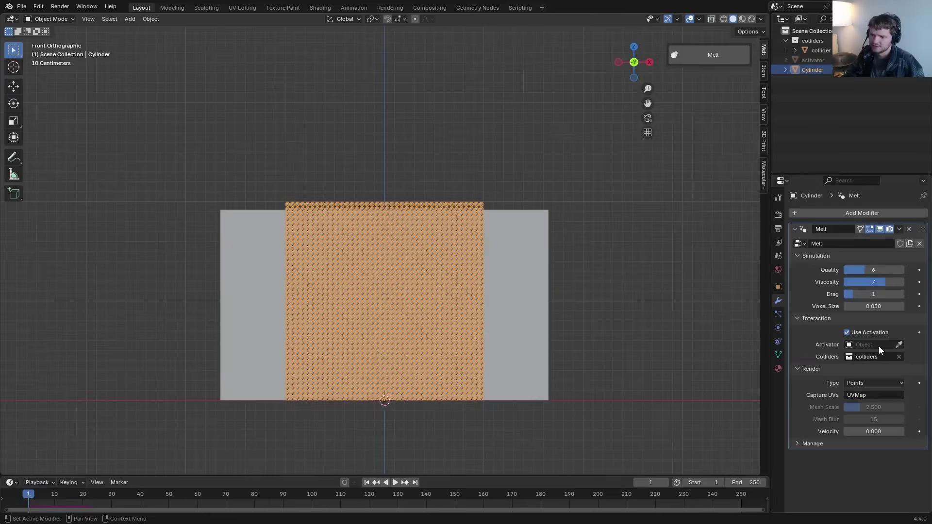
{"action": "key", "text": "space"}
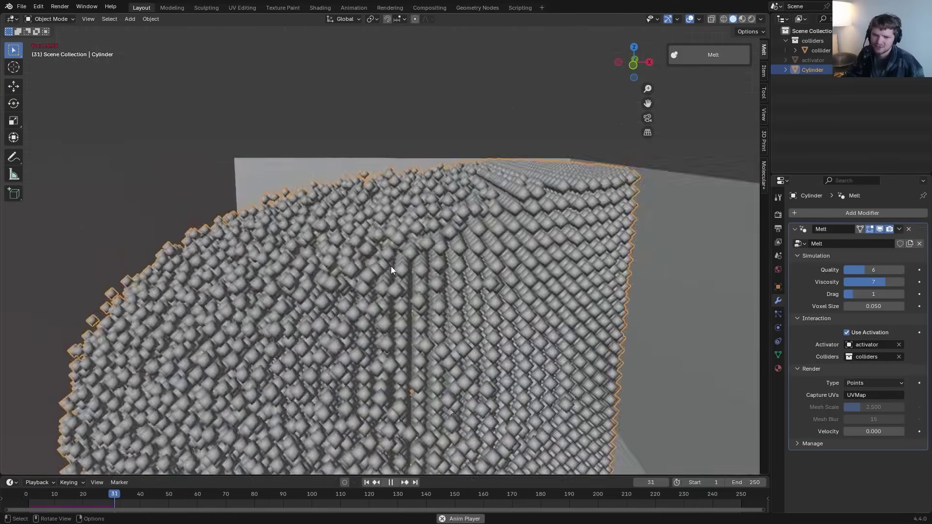
{"action": "scroll", "coordinate": [392, 266], "scroll_direction": "down", "scroll_amount": 6}
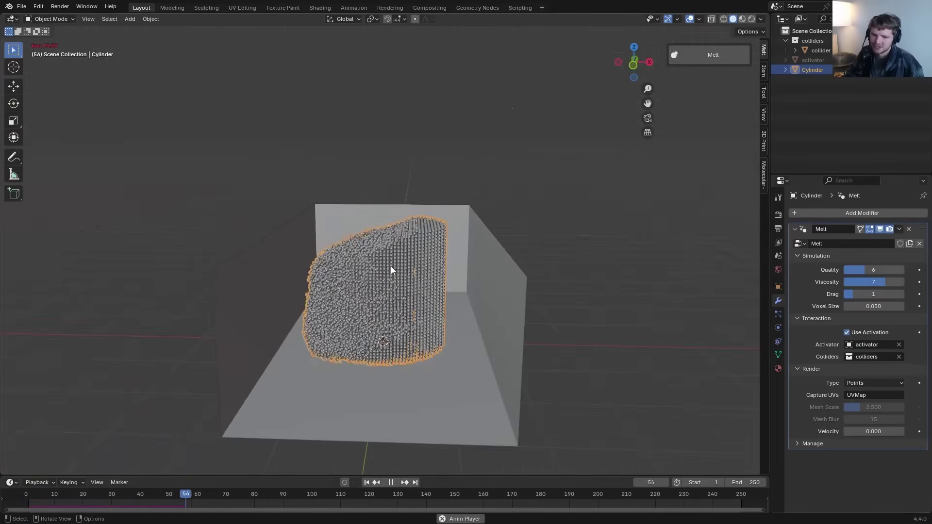
Set the Melt render type to Mesh and play the activated melt from the first frame.
{"action": "left_click", "coordinate": [865, 416]}
{"action": "key", "text": "shift+Left"}
{"action": "key", "text": "space"}
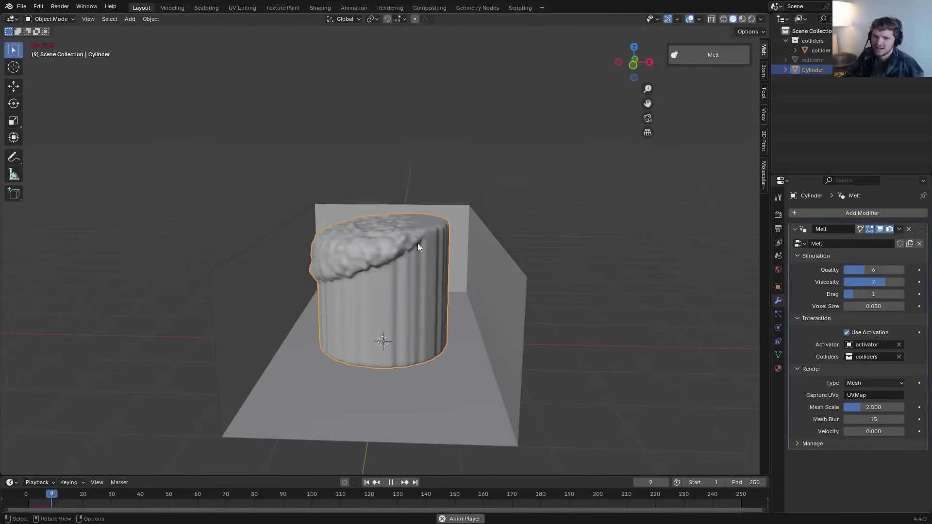
{"action": "key", "text": "space"}
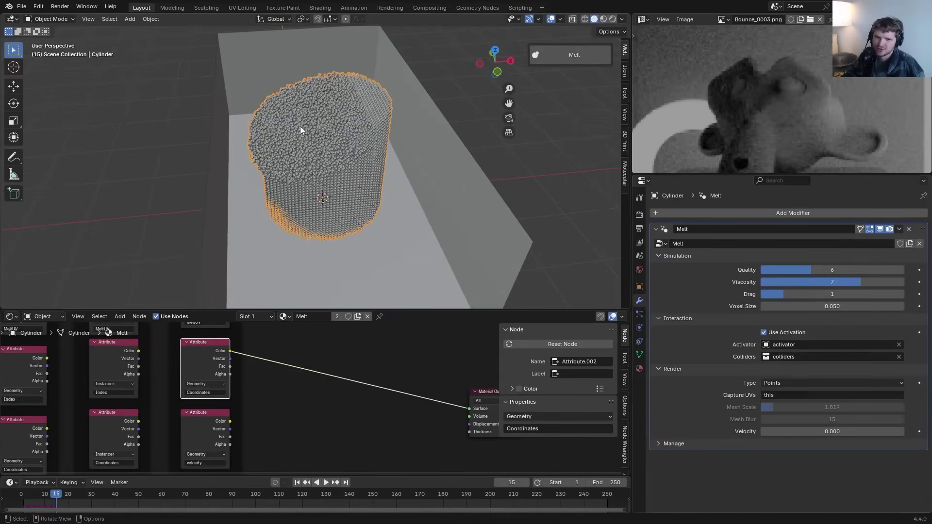
{"action": "scroll", "coordinate": [328, 136], "scroll_direction": "up", "scroll_amount": 3}
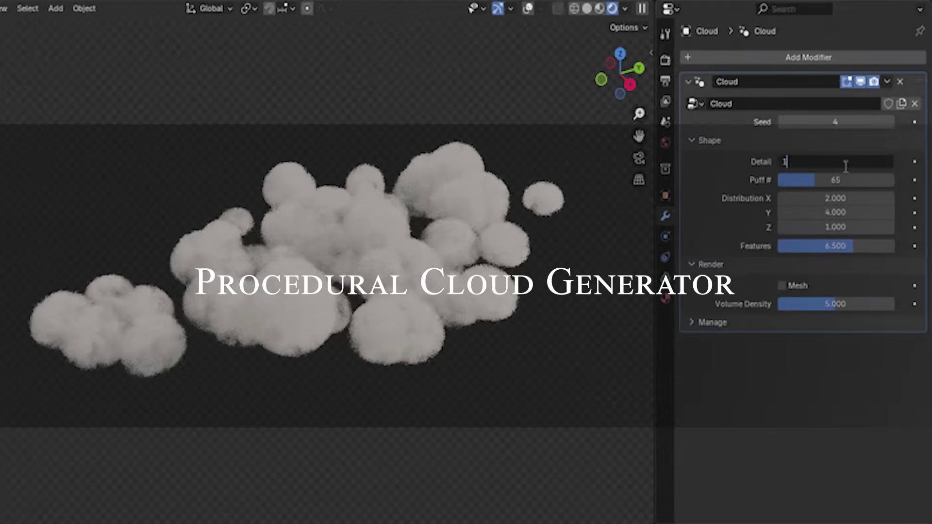
Reshape the cloud with Puff # 60, Distribution Y 2.5 and a slightly lower Features value.
{"action": "double_click", "coordinate": [883, 180]}
{"action": "type", "text": "60"}
{"action": "double_click", "coordinate": [844, 214]}
{"action": "type", "text": "2.5"}
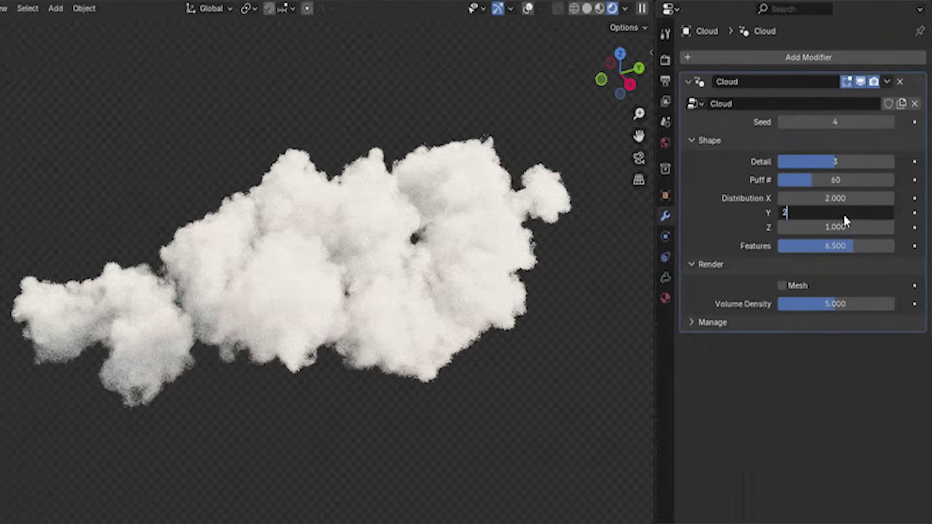
{"action": "key", "text": "Return"}
{"action": "left_click_drag", "start_coordinate": [853, 245], "coordinate": [847, 243]}
Preview the cloud as a mesh, and set the volume cloud's Volume Density to 10.
{"action": "left_click", "coordinate": [781, 286]}
{"action": "left_click", "coordinate": [782, 286]}
{"action": "double_click", "coordinate": [828, 304]}
{"action": "type", "text": "10"}
{"action": "key", "text": "Return"}
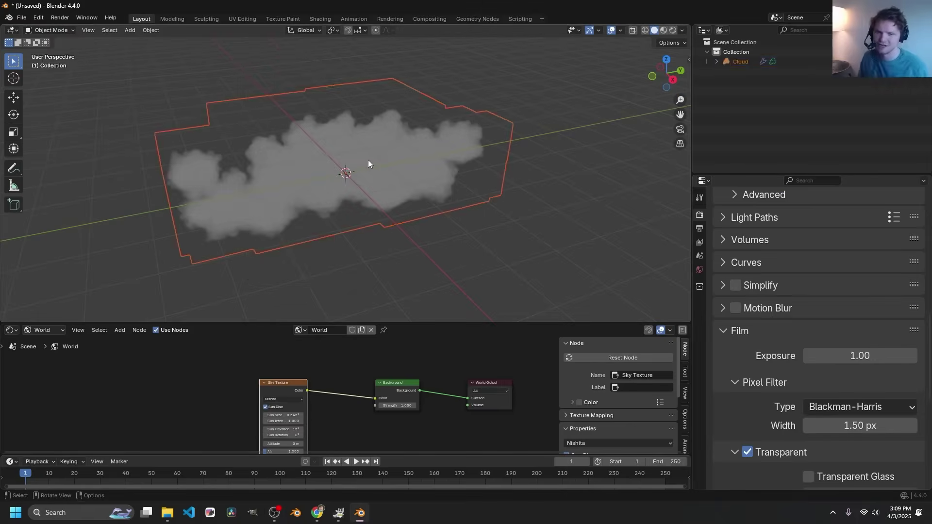
Set the cloud modifier's Seed to 2 and show the cloud in rendered shading.
{"action": "left_click", "coordinate": [368, 164]}
{"action": "left_click", "coordinate": [700, 318]}
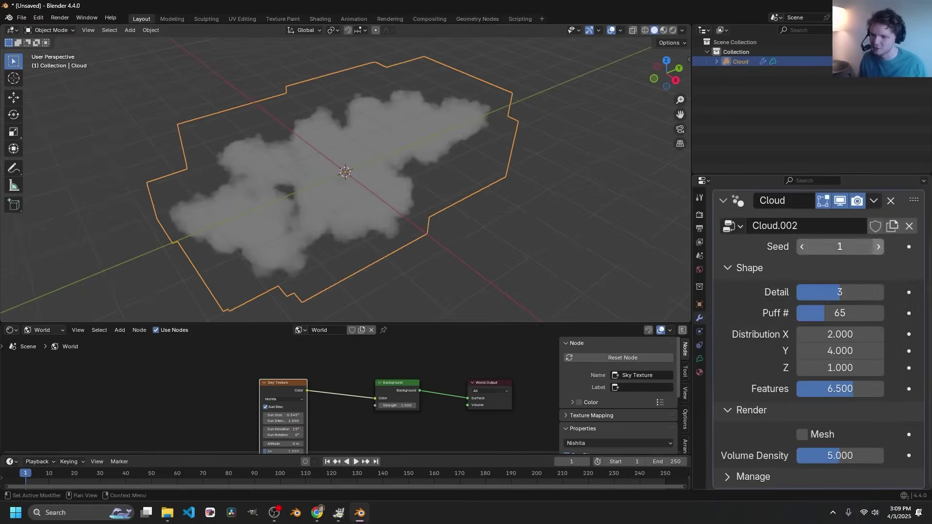
{"action": "left_click", "coordinate": [673, 30]}
{"action": "middle_click_drag", "start_coordinate": [398, 185], "coordinate": [427, 200]}
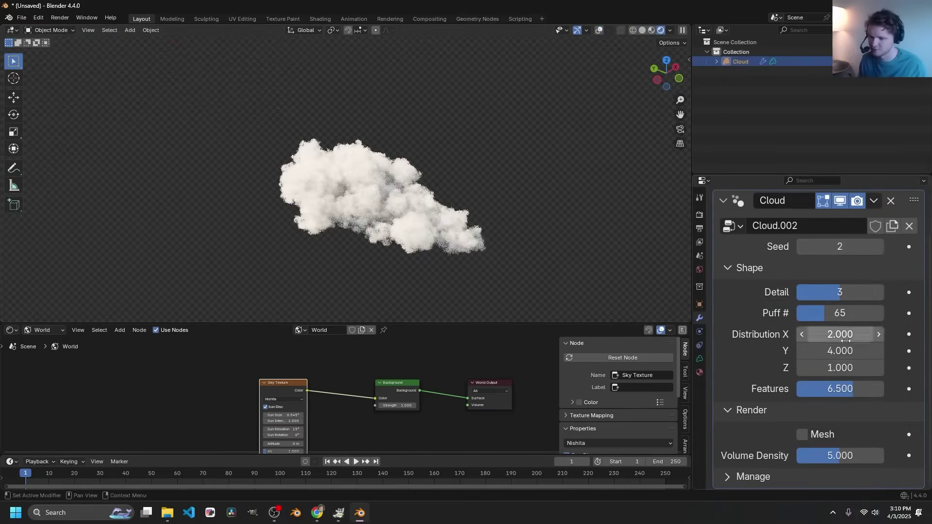
Display the cloud as a mesh in solid shading, with Detail 3 and Puff # 60.
{"action": "left_click", "coordinate": [803, 434]}
{"action": "key", "text": "z"}
{"action": "left_click", "coordinate": [869, 292]}
{"action": "type", "text": "3"}
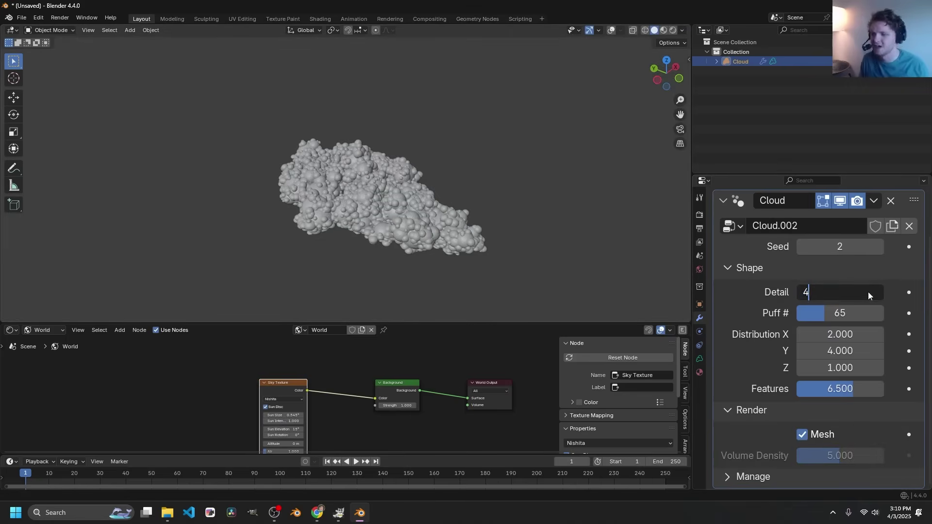
{"action": "key", "text": "Return"}
{"action": "left_click_drag", "start_coordinate": [859, 313], "coordinate": [849, 315]}
View the cloud from above and set its Distribution X to 4 and Y to 2.5.
{"action": "left_click_drag", "start_coordinate": [671, 73], "coordinate": [657, 74]}
{"action": "left_click", "coordinate": [840, 350]}
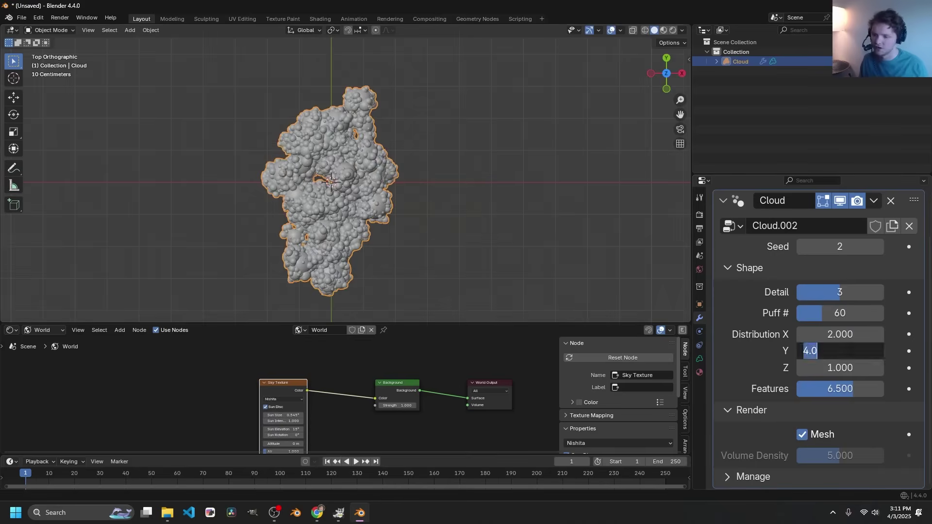
{"action": "type", "text": "2"}
{"action": "key", "text": "Return"}
{"action": "middle_click_drag", "start_coordinate": [369, 214], "coordinate": [391, 209]}
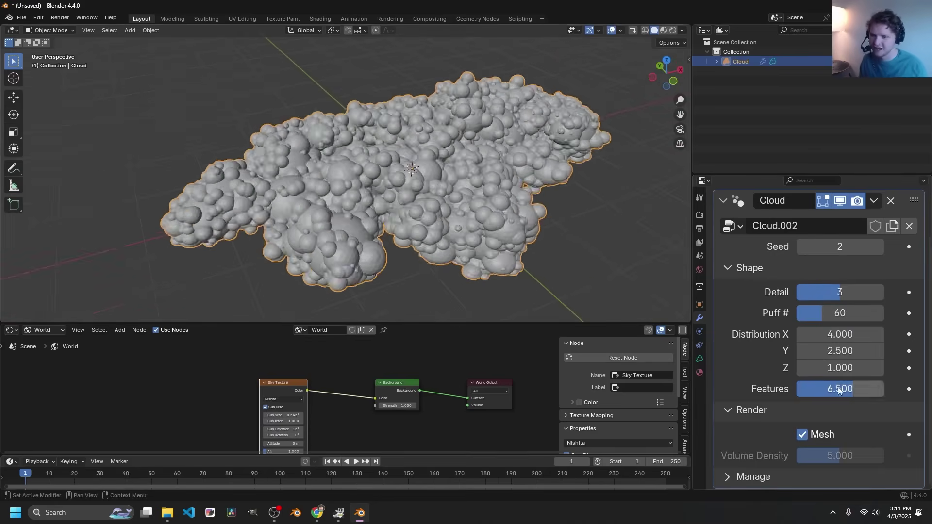
Set the cloud's Features to 7, turn off Mesh and show the cloud volume in rendered shading.
{"action": "left_click", "coordinate": [841, 389]}
{"action": "type", "text": "7"}
{"action": "key", "text": "Return"}
{"action": "key", "text": "z"}
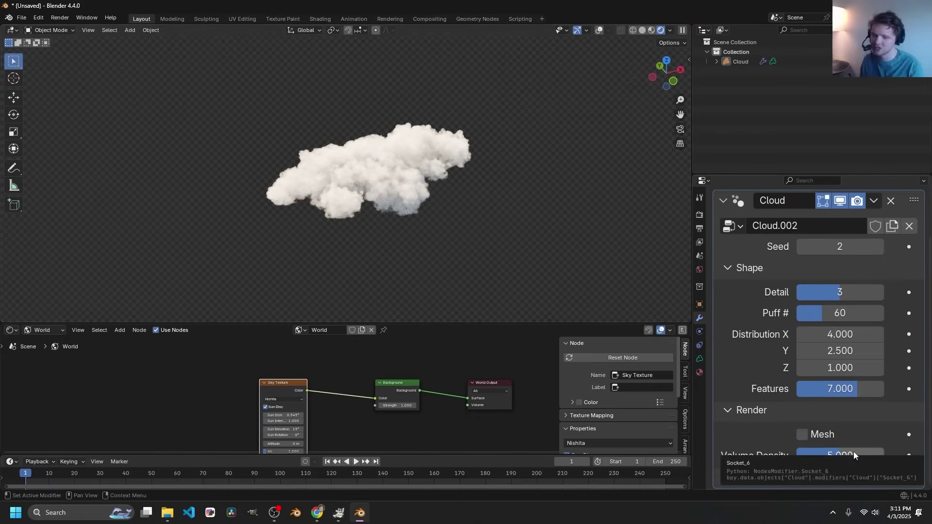
{"action": "type", "text": "20"}
{"action": "key", "text": "Return"}
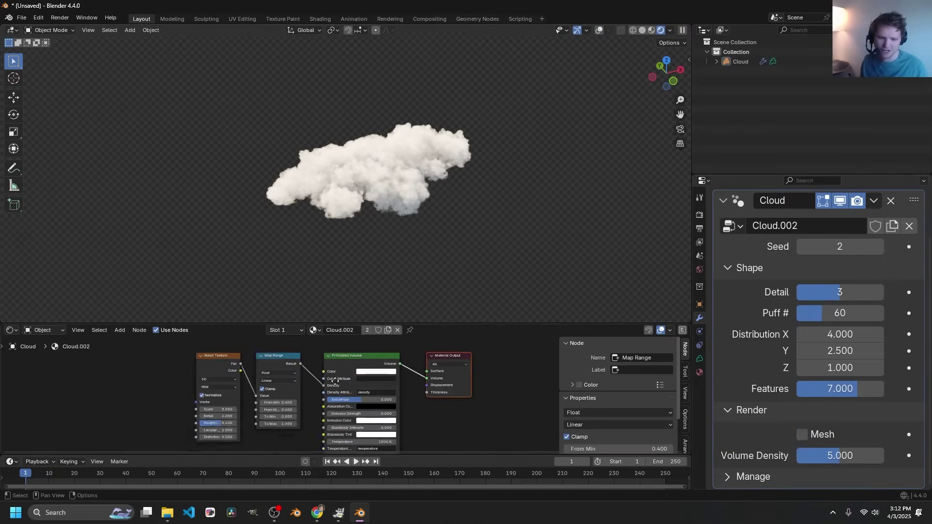
Insert a Math node set to Multiply by 6.1 before the Principled Volume's Density, and open the render volume Resolution choices.
{"action": "key", "text": "shift+a"}
{"action": "type", "text": "m"}
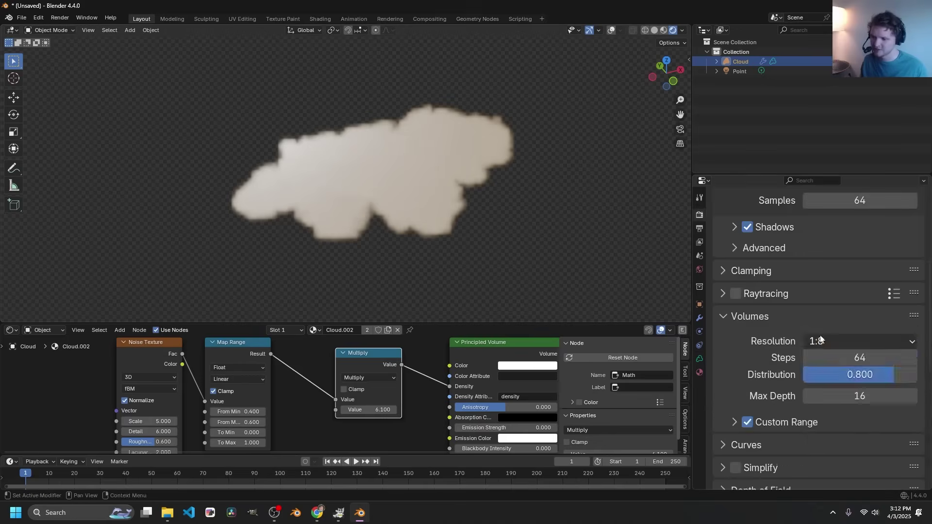
{"action": "left_click", "coordinate": [836, 337]}
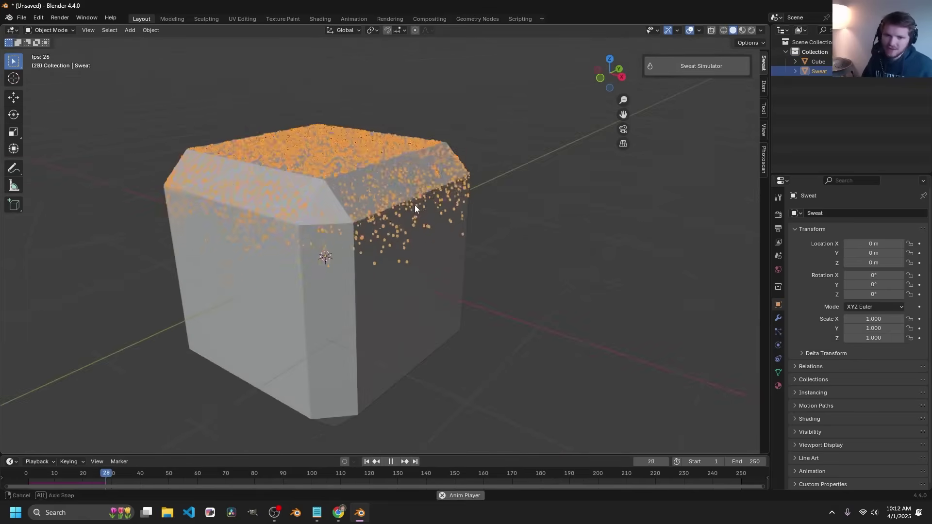
Select the Sweat object and turn its modifier's Instances option off and back on.
{"action": "left_click", "coordinate": [825, 62]}
{"action": "left_click", "coordinate": [820, 71]}
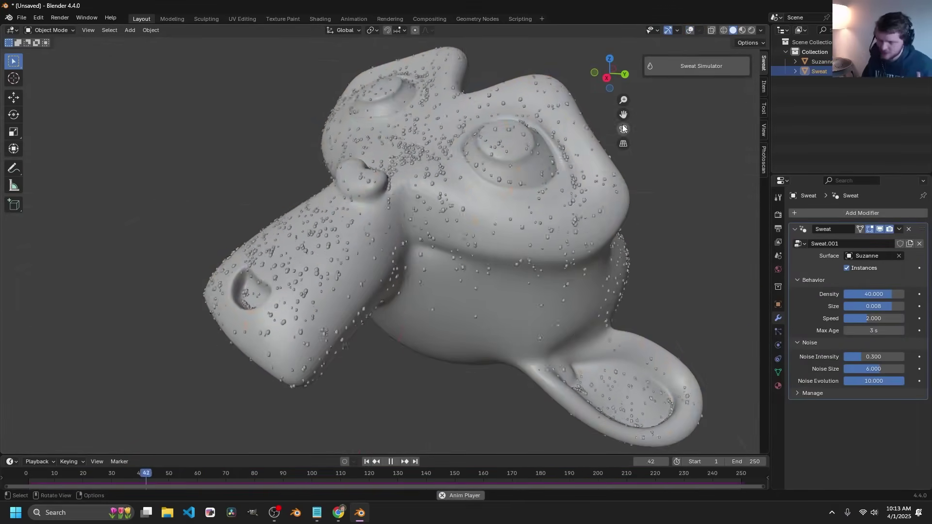
{"action": "left_click", "coordinate": [848, 268]}
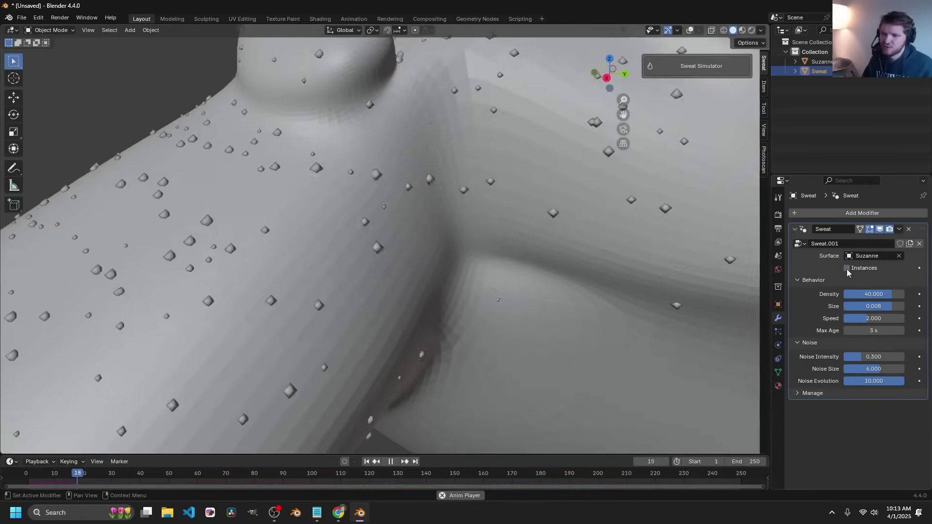
{"action": "left_click", "coordinate": [848, 268]}
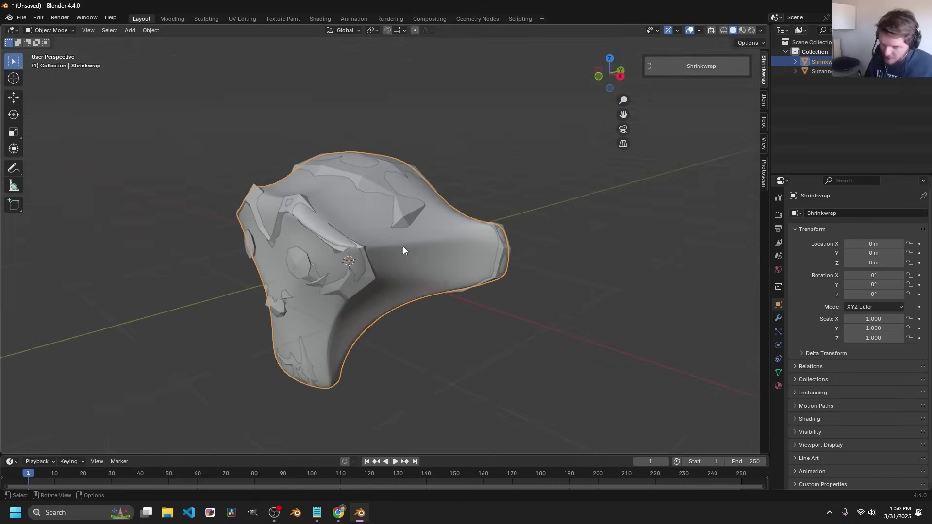
Show the Shrinkwrap object's modifier in a wider properties area and set its Tightness to 13.
{"action": "left_click", "coordinate": [778, 318]}
{"action": "left_click_drag", "start_coordinate": [771, 321], "coordinate": [727, 320]}
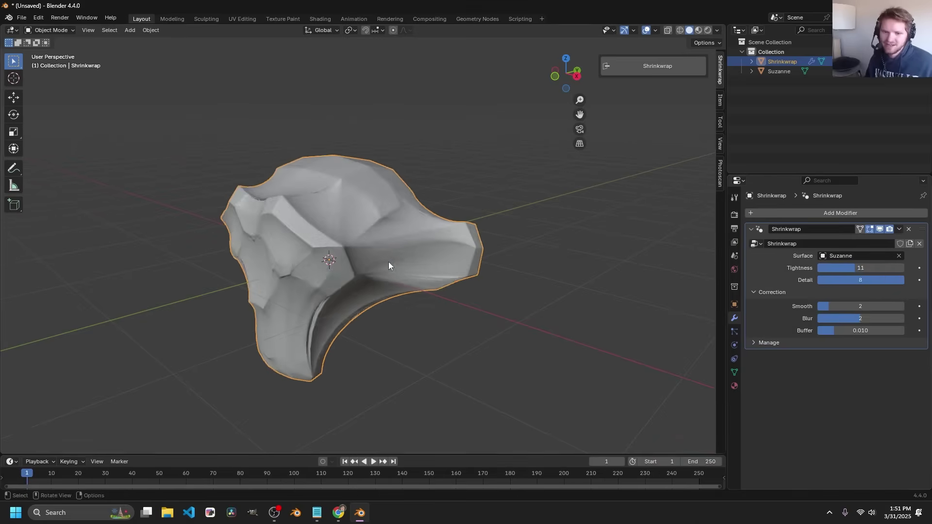
{"action": "left_click_drag", "start_coordinate": [861, 268], "coordinate": [878, 270]}
{"action": "middle_click_drag", "start_coordinate": [418, 252], "coordinate": [395, 244]}
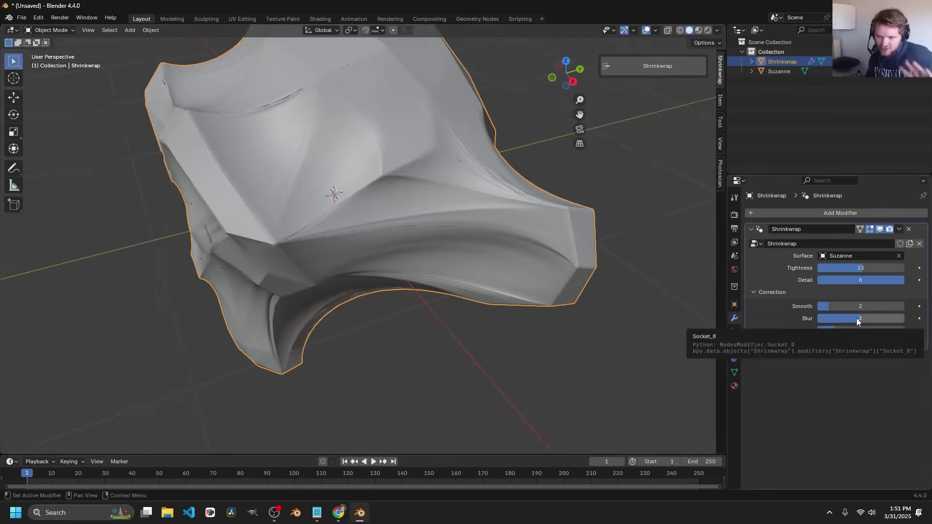
Lower the Shrinkwrap modifier's Blur to 0 and return it to 2 to compare the surface smoothing.
{"action": "scroll", "coordinate": [856, 318], "scroll_direction": "down", "scroll_amount": 2, "text": "ctrl"}
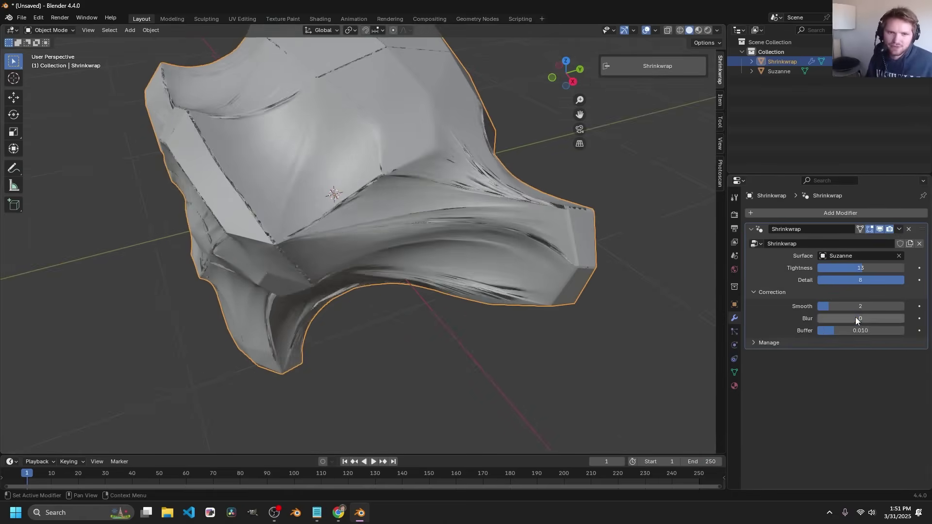
{"action": "scroll", "coordinate": [857, 319], "scroll_direction": "up", "scroll_amount": 2, "text": "ctrl"}
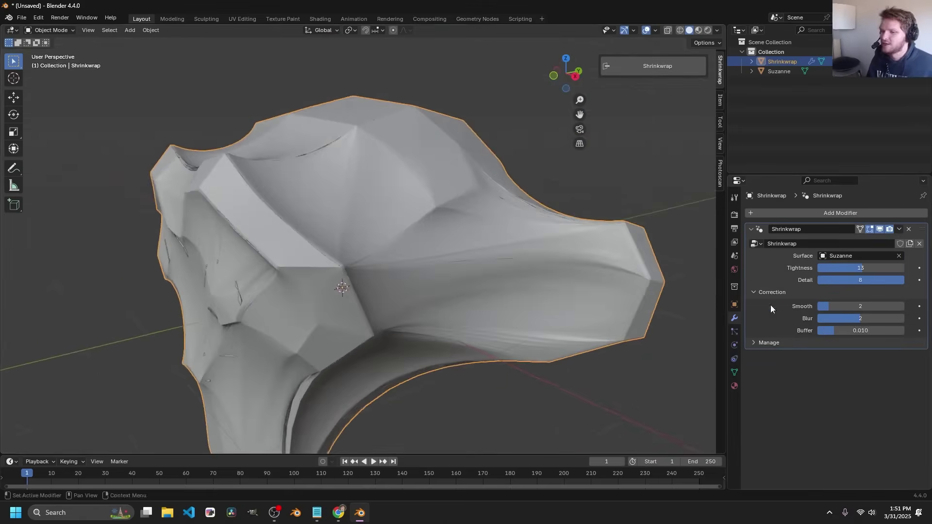
{"action": "scroll", "coordinate": [882, 302], "scroll_direction": "down", "scroll_amount": 2, "text": "ctrl"}
{"action": "scroll", "coordinate": [881, 302], "scroll_direction": "up", "scroll_amount": 1, "text": "ctrl"}
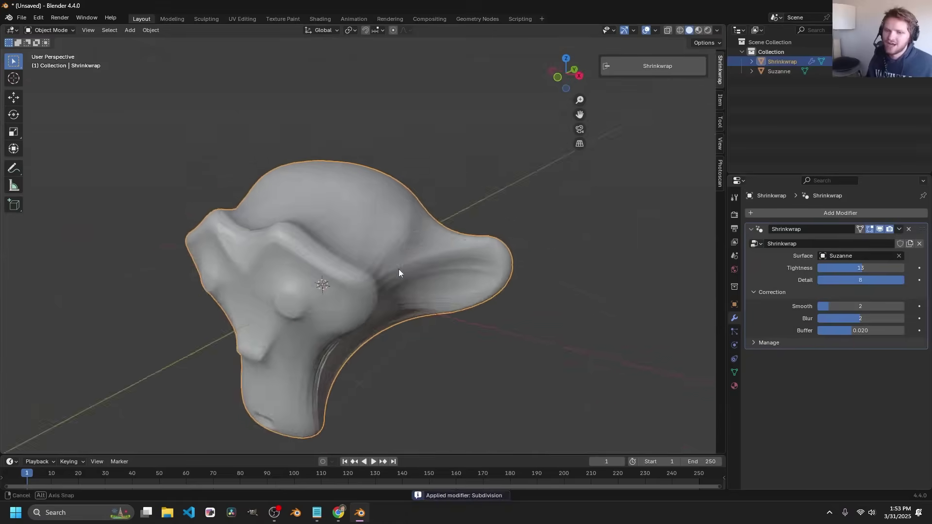
Inspect the smooth wrapped monkey head and set the Shrinkwrap modifier's Detail to 7.
{"action": "middle_click_drag", "start_coordinate": [398, 269], "coordinate": [427, 243]}
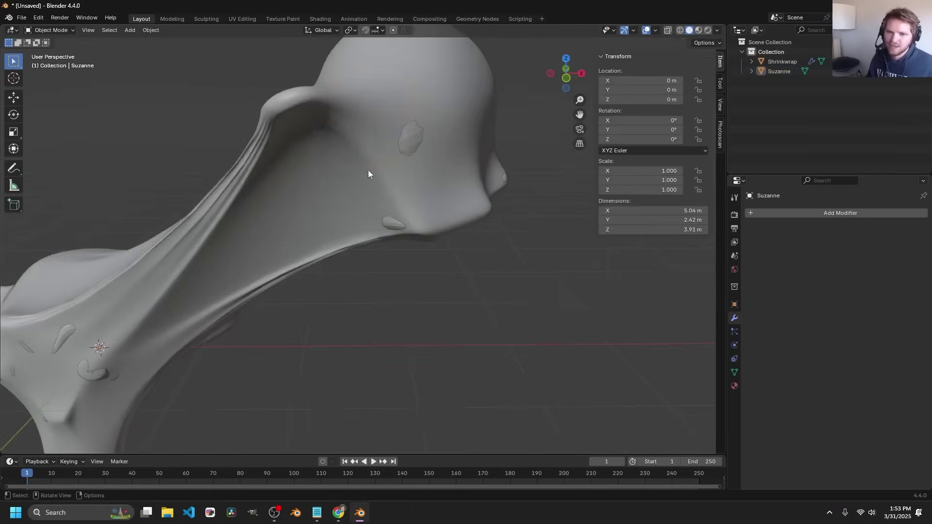
{"action": "double_click", "coordinate": [869, 281]}
{"action": "type", "text": "7"}
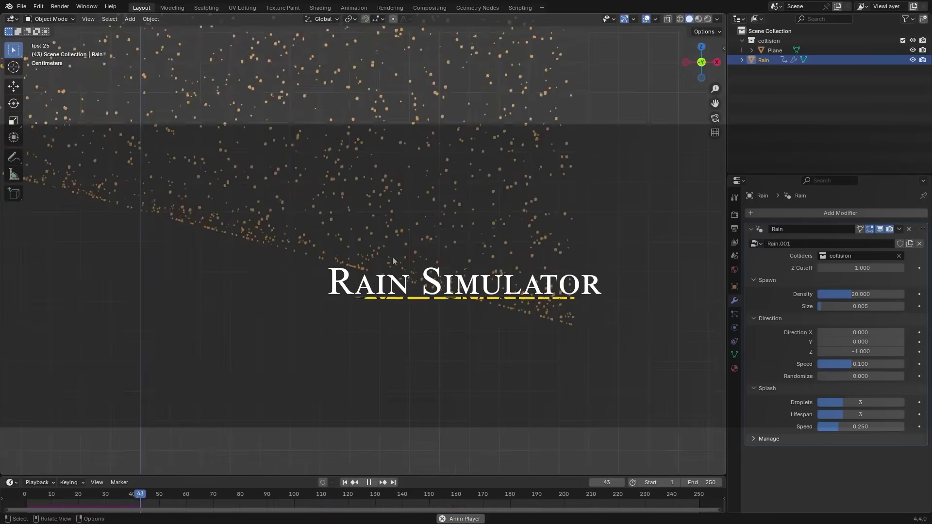
Set the Rain modifier's Density to 20 and watch the simulation, paused close up and playing from the front.
{"action": "left_click_drag", "start_coordinate": [465, 299], "coordinate": [539, 303]}
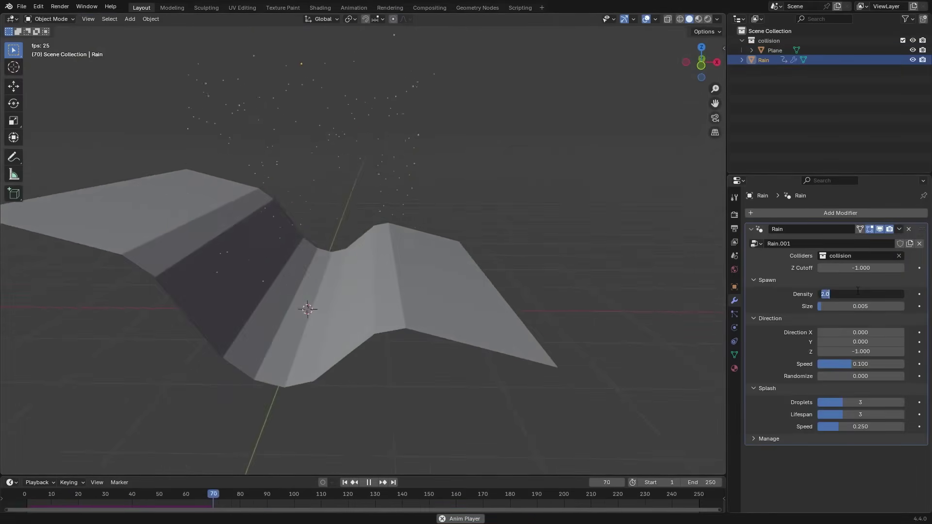
{"action": "type", "text": "20"}
{"action": "key", "text": "Return"}
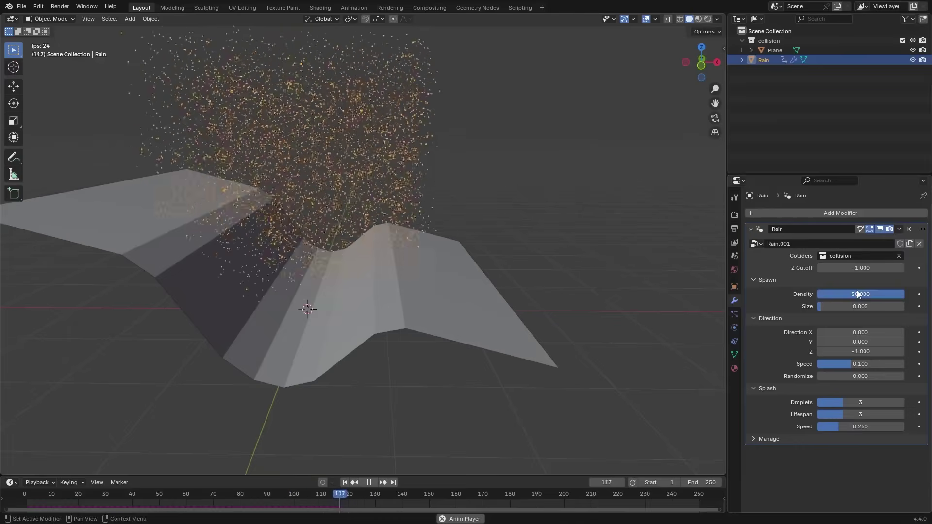
{"action": "middle_click_drag", "start_coordinate": [371, 199], "coordinate": [372, 166]}
{"action": "mouse_move", "coordinate": [860, 306]}
{"action": "left_mouse_down"}
{"action": "mouse_move", "coordinate": [879, 307]}
{"action": "mouse_move", "coordinate": [854, 306]}
{"action": "left_mouse_up"}
{"action": "key", "text": "space"}
{"action": "scroll", "coordinate": [358, 173], "scroll_direction": "up", "scroll_amount": 2}
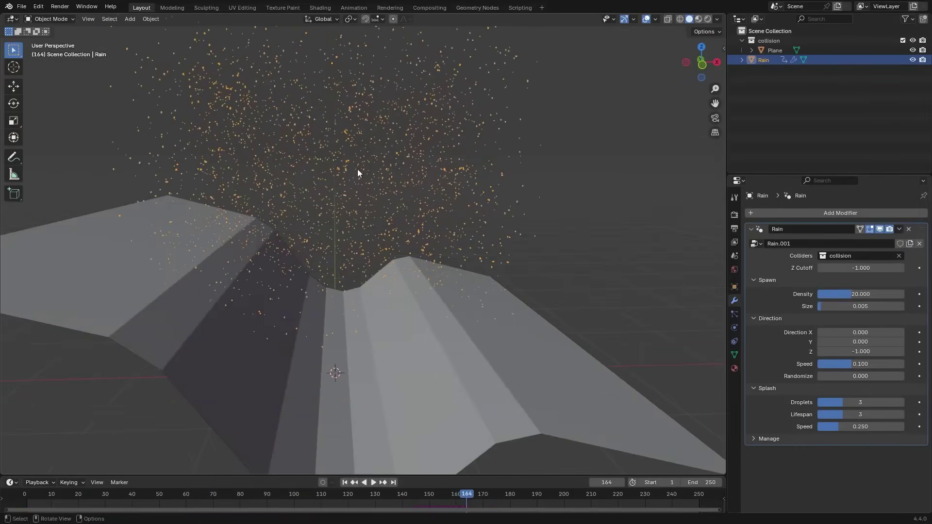
{"action": "key", "text": "space"}
{"action": "key", "text": "KP_1"}
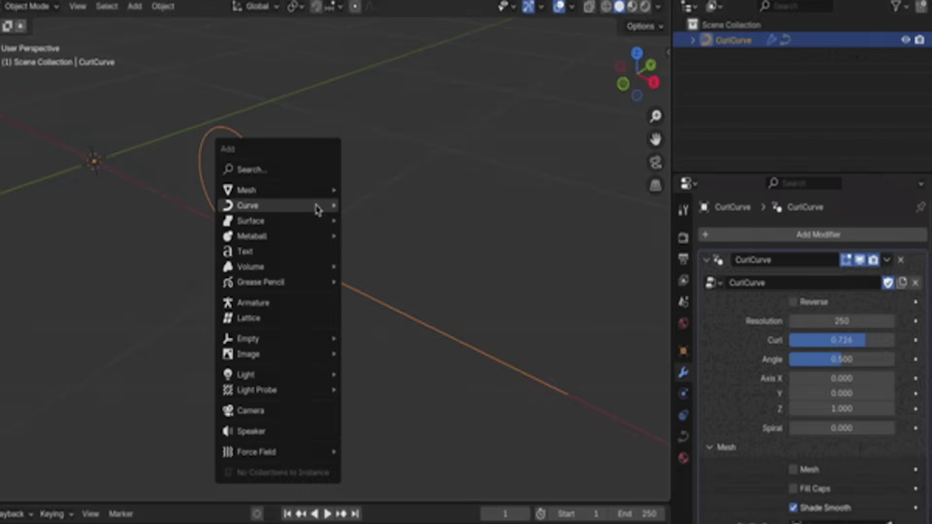
Add a Bézier circle and assign it as the CurlCurve modifier's Profile Curve, with Mesh enabled.
{"action": "mouse_move", "coordinate": [317, 206]}
{"action": "left_click", "coordinate": [372, 219]}
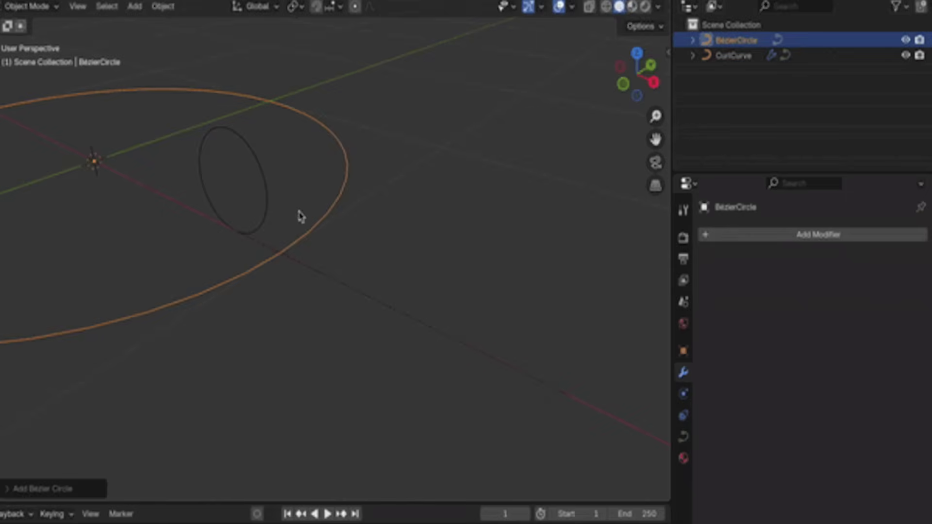
{"action": "left_click", "coordinate": [267, 186]}
{"action": "scroll", "coordinate": [767, 473], "scroll_direction": "down", "scroll_amount": 2}
{"action": "left_click", "coordinate": [820, 494]}
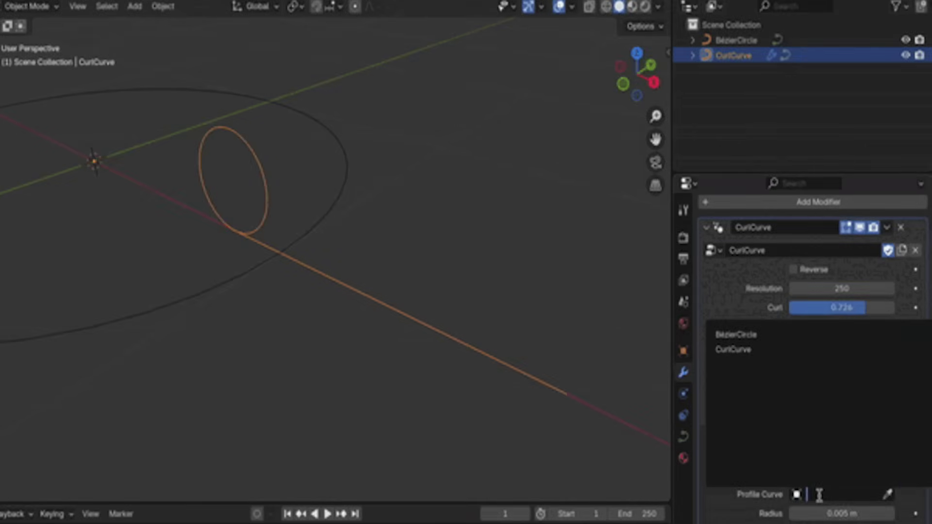
{"action": "left_click", "coordinate": [746, 335]}
{"action": "scroll", "coordinate": [287, 271], "scroll_direction": "up", "scroll_amount": 2}
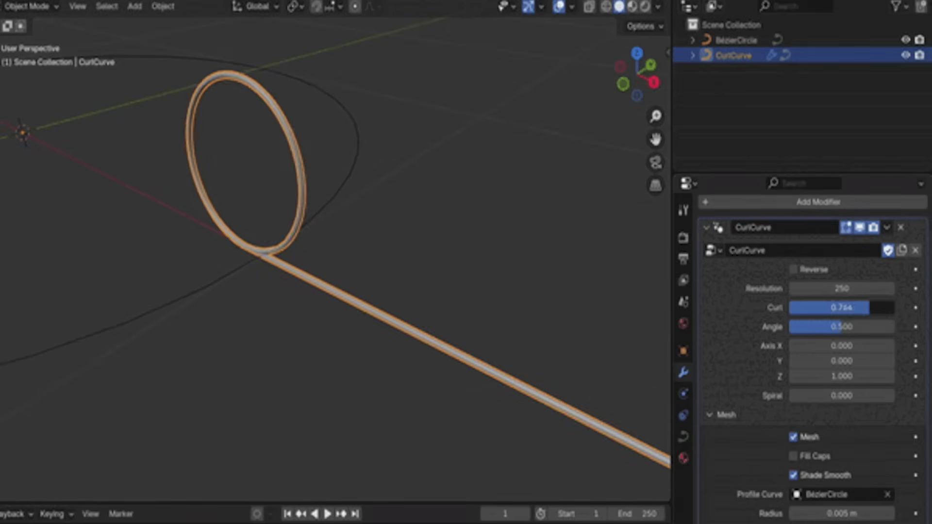
Set the curl's Radius to 0.015 m and Spiral to 0.045, and finish by thinning the tube with a smaller Radius.
{"action": "scroll", "coordinate": [360, 313], "scroll_direction": "down", "scroll_amount": 1}
{"action": "mouse_move", "coordinate": [839, 508]}
{"action": "left_mouse_down"}
{"action": "mouse_move", "coordinate": [879, 510]}
{"action": "mouse_move", "coordinate": [841, 510]}
{"action": "left_mouse_up"}
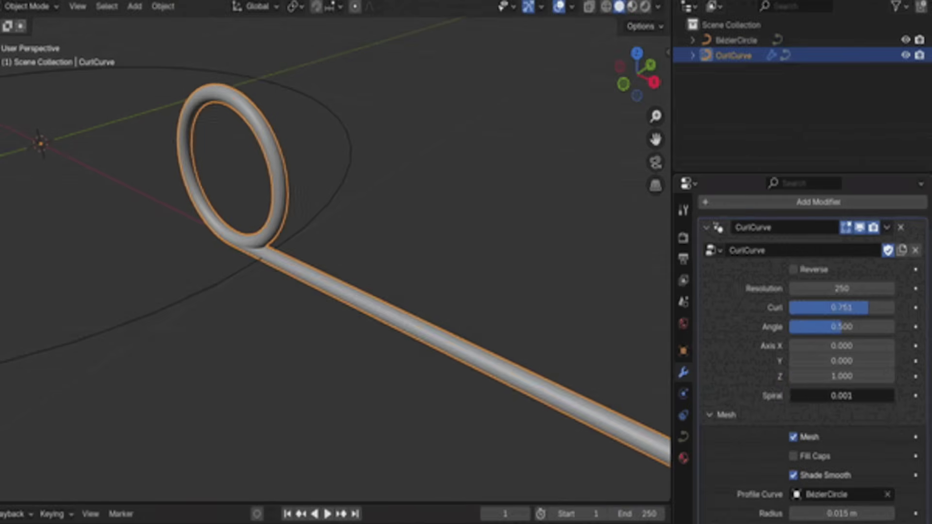
{"action": "left_click_drag", "start_coordinate": [841, 396], "coordinate": [848, 396]}
{"action": "scroll", "coordinate": [326, 212], "scroll_direction": "down", "scroll_amount": 2}
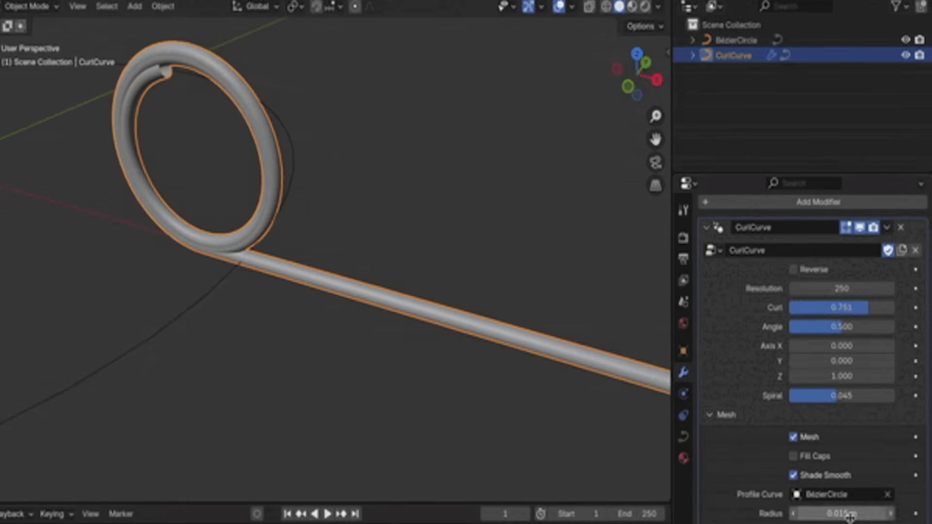
{"action": "left_click_drag", "start_coordinate": [854, 513], "coordinate": [828, 513]}
{"action": "scroll", "coordinate": [386, 262], "scroll_direction": "down", "scroll_amount": 1}
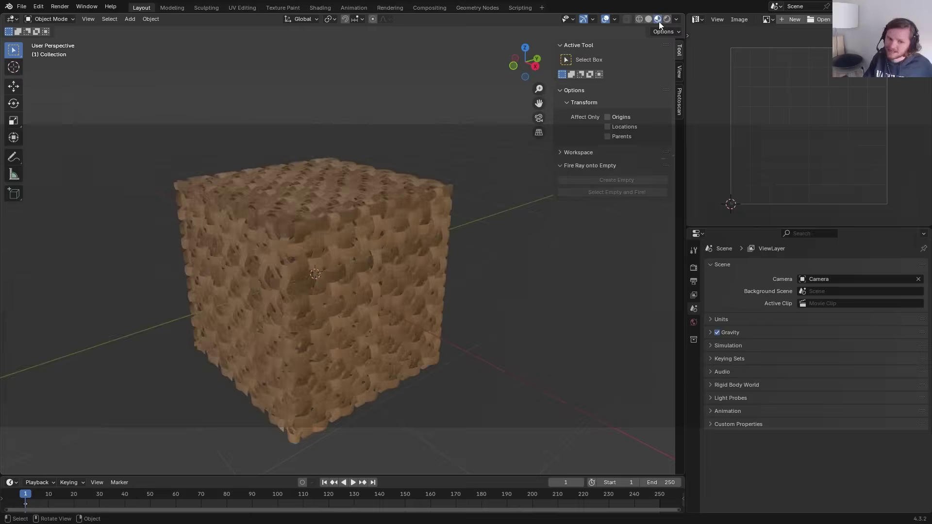
Show the wicker cube in solid shading, and rotate and scale its entire UV layout to reorient the weave.
{"action": "left_click", "coordinate": [649, 18]}
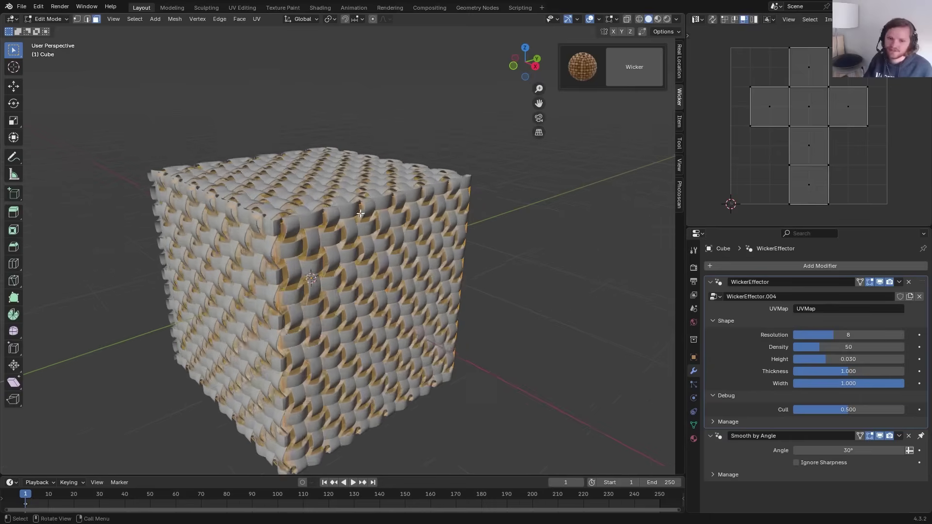
{"action": "key", "text": "a"}
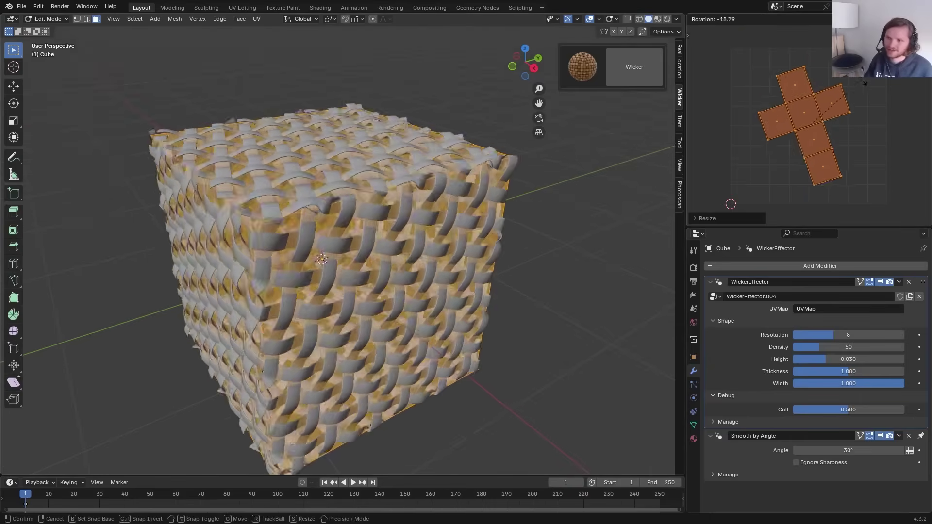
{"action": "left_click", "coordinate": [855, 108]}
{"action": "key", "text": "s"}
{"action": "left_click", "coordinate": [861, 97]}
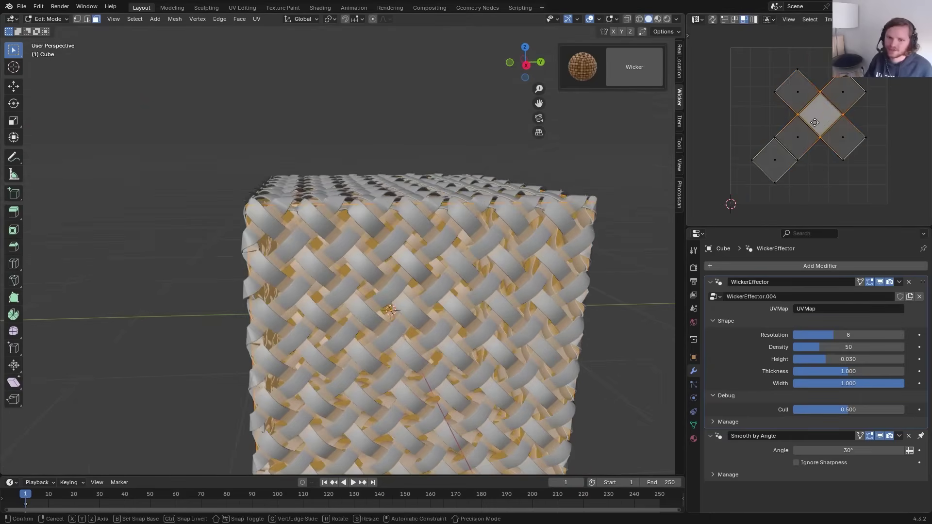
Move one face of the cube's UV layout and undo the UV edits.
{"action": "left_click", "coordinate": [816, 147]}
{"action": "key", "text": "ctrl+z"}
{"action": "key", "text": "ctrl+z"}
{"action": "key", "text": "ctrl+z"}
Enter UVMap as the WickerEffector's UV map name and return the cube to Object Mode.
{"action": "left_click", "coordinate": [820, 308]}
{"action": "type", "text": "u"}
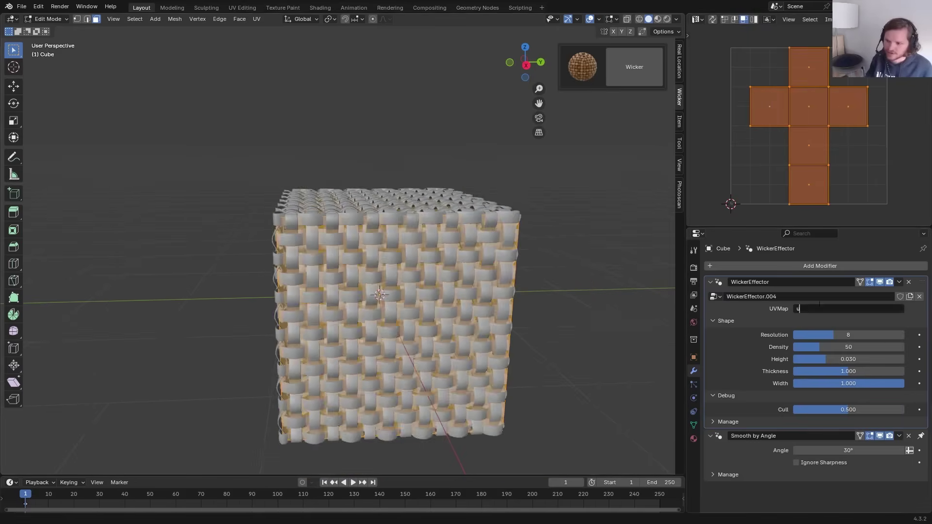
{"action": "type", "text": "VMap"}
{"action": "key", "text": "Return"}
{"action": "key", "text": "Tab"}
Set the wicker's Resolution to 6 and scale the cube's UV layout down slightly, ending in Object Mode.
{"action": "middle_click_drag", "start_coordinate": [431, 233], "coordinate": [436, 247]}
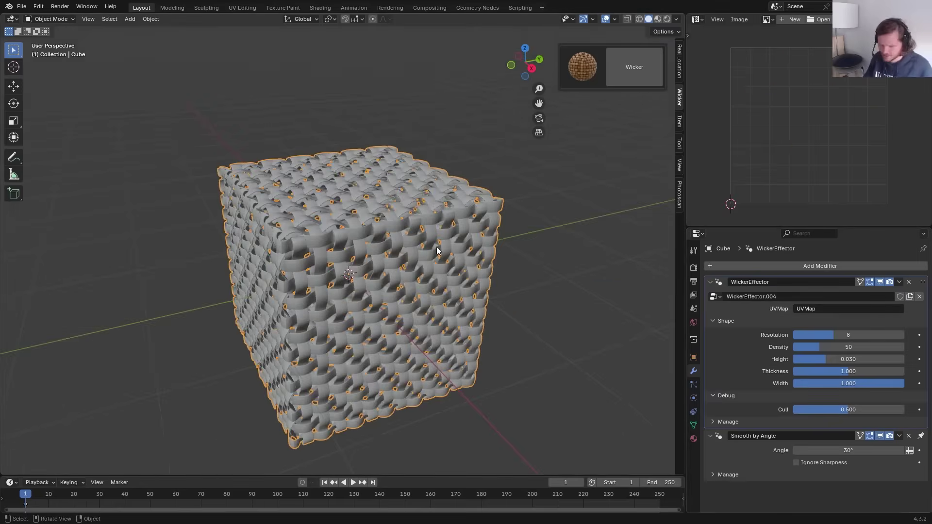
{"action": "scroll", "coordinate": [436, 246], "scroll_direction": "up", "scroll_amount": 4}
{"action": "key", "text": "Tab"}
{"action": "key", "text": "s"}
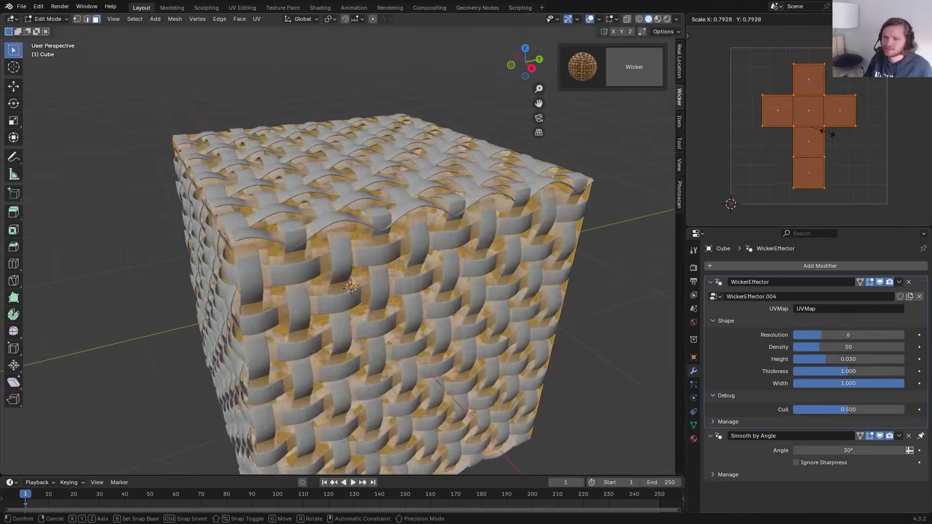
{"action": "left_click", "coordinate": [775, 171]}
{"action": "key", "text": "ctrl+z"}
{"action": "key", "text": "Home"}
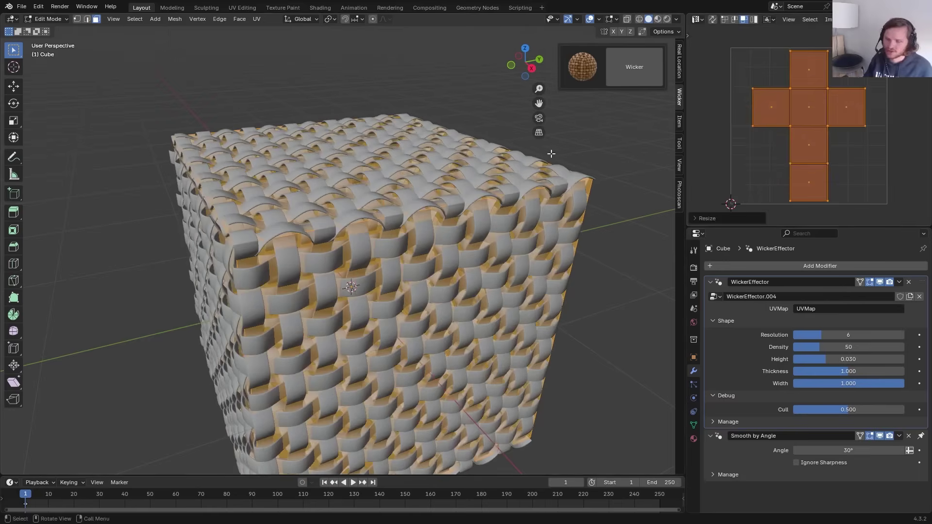
{"action": "key", "text": "Tab"}
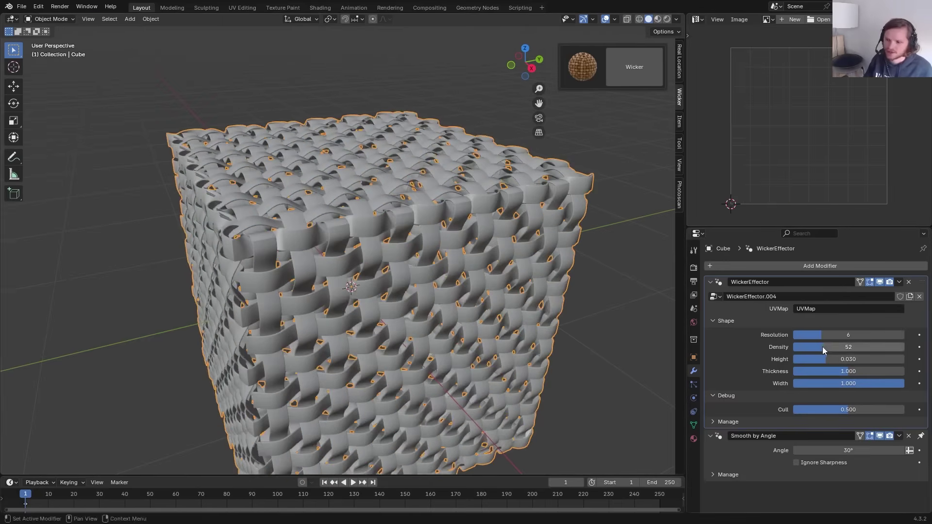
Set the wicker's Density to 100 and reduce its Width to about 0.61.
{"action": "left_click_drag", "start_coordinate": [823, 347], "coordinate": [854, 347]}
{"action": "middle_click_drag", "start_coordinate": [412, 233], "coordinate": [435, 226]}
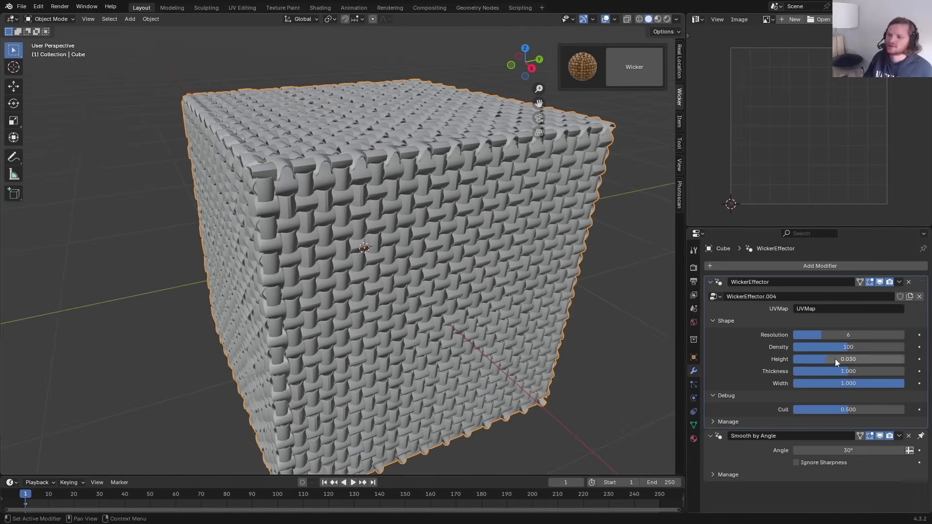
{"action": "left_click_drag", "start_coordinate": [837, 383], "coordinate": [826, 383]}
{"action": "scroll", "coordinate": [365, 260], "scroll_direction": "up", "scroll_amount": 6}
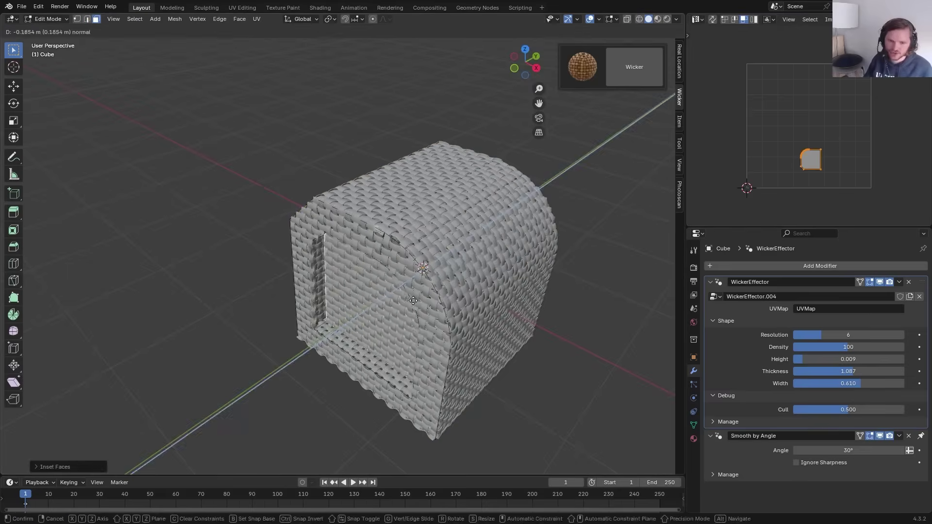
Extrude the inset end face about 0.19 m inward, and bring up the UV unwrapping options for the whole mesh.
{"action": "left_click", "coordinate": [413, 301]}
{"action": "middle_click_drag", "start_coordinate": [413, 301], "coordinate": [365, 242]}
{"action": "key", "text": "a"}
{"action": "key", "text": "u"}
{"action": "mouse_move", "coordinate": [366, 242]}
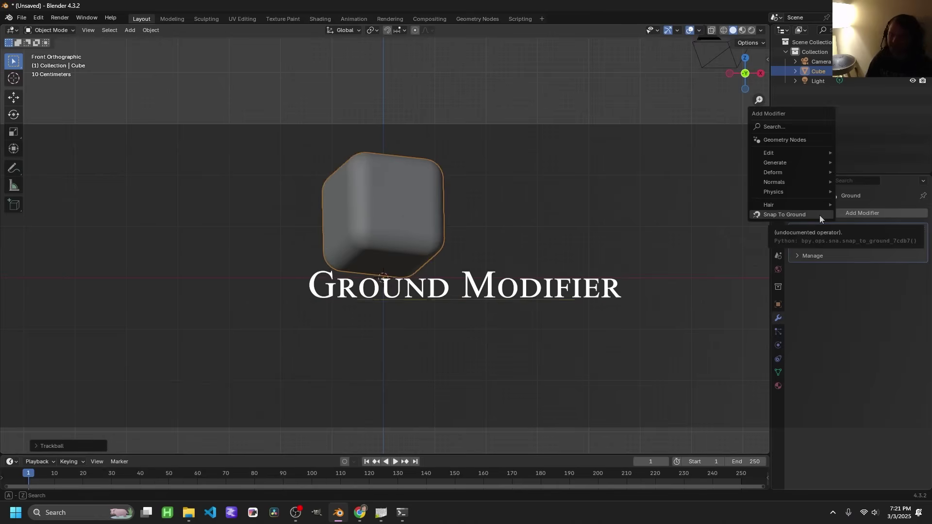
Add a Wireframe modifier to the cube, place it above the Ground modifier, and trackball-rotate the cube.
{"action": "type", "text": "w"}
{"action": "key", "text": "Return"}
{"action": "left_click_drag", "start_coordinate": [912, 271], "coordinate": [914, 218]}
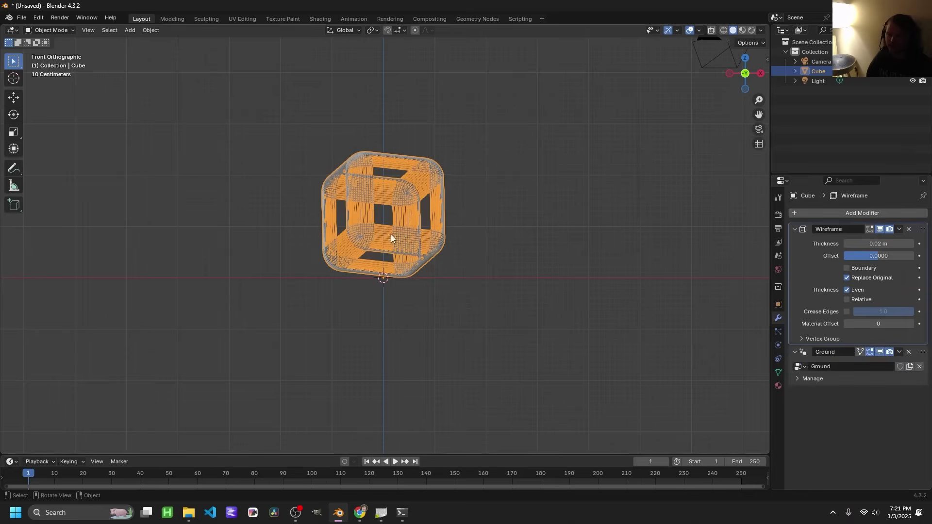
{"action": "key", "text": "r"}
{"action": "key", "text": "r"}
{"action": "left_click", "coordinate": [548, 162]}
Remove the cube's Wireframe modifier and adjust one of the cube's transform values.
{"action": "left_click", "coordinate": [909, 229]}
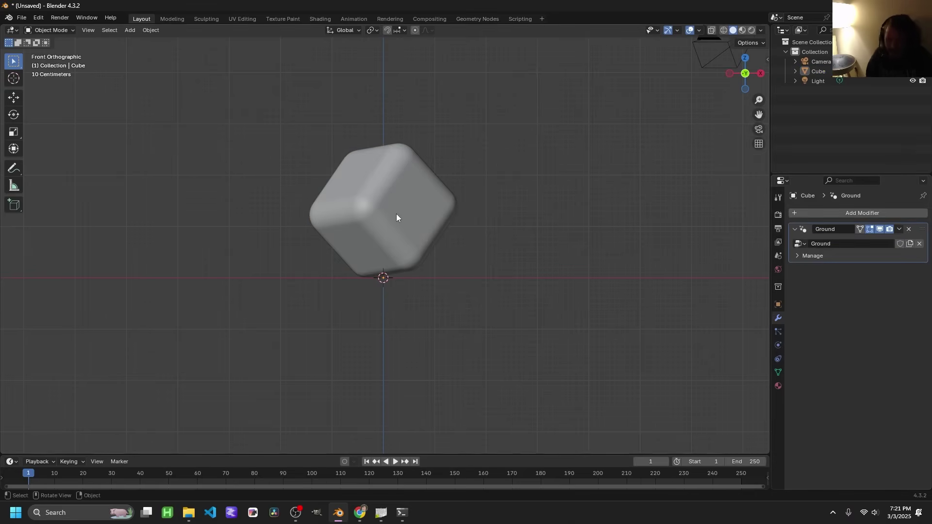
{"action": "key", "text": "n"}
{"action": "left_click_drag", "start_coordinate": [685, 129], "coordinate": [704, 129]}
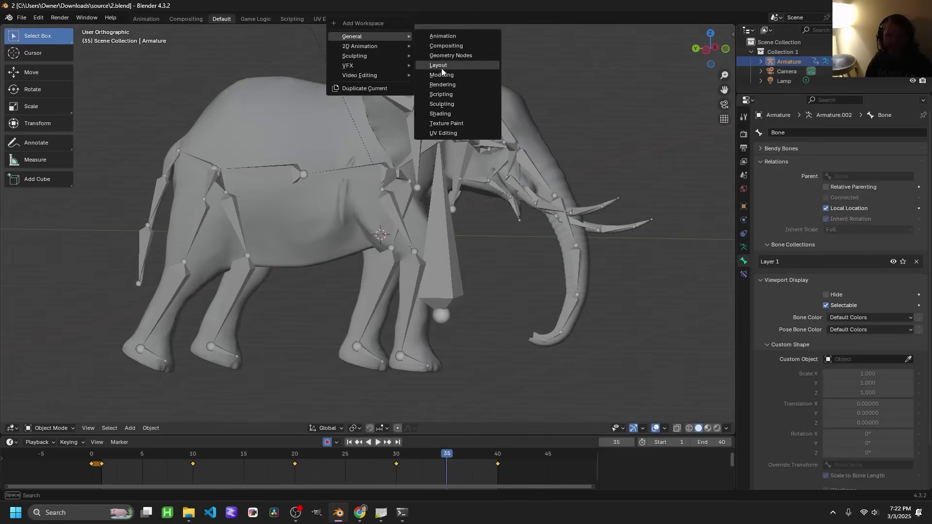
Add a General Layout workspace to the elephant file and preview the elephant's walk animation.
{"action": "left_click", "coordinate": [441, 68]}
{"action": "key", "text": "space"}
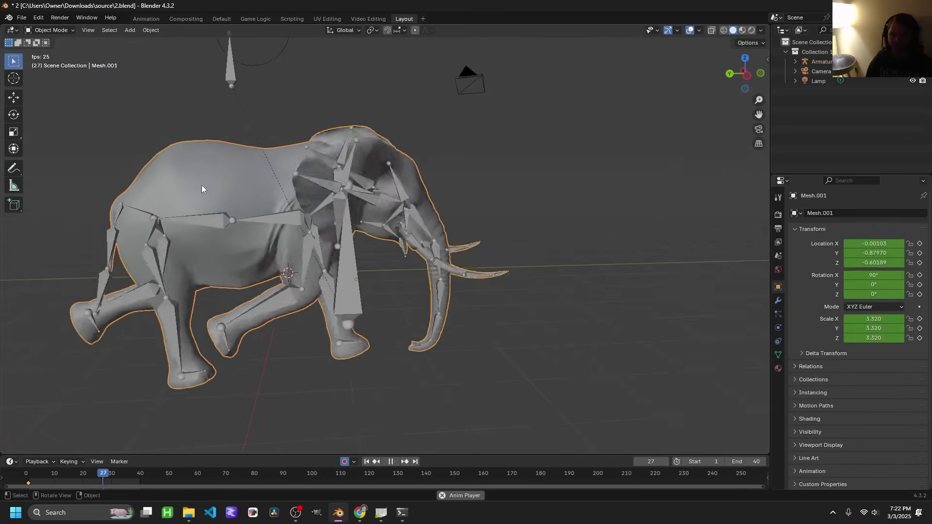
{"action": "key", "text": "Escape"}
Remove the Armature and Armature.001 modifiers from the elephant mesh, keeping only Armature.002.
{"action": "left_click", "coordinate": [778, 300]}
{"action": "left_click_drag", "start_coordinate": [795, 229], "coordinate": [795, 255]}
{"action": "left_click", "coordinate": [880, 256]}
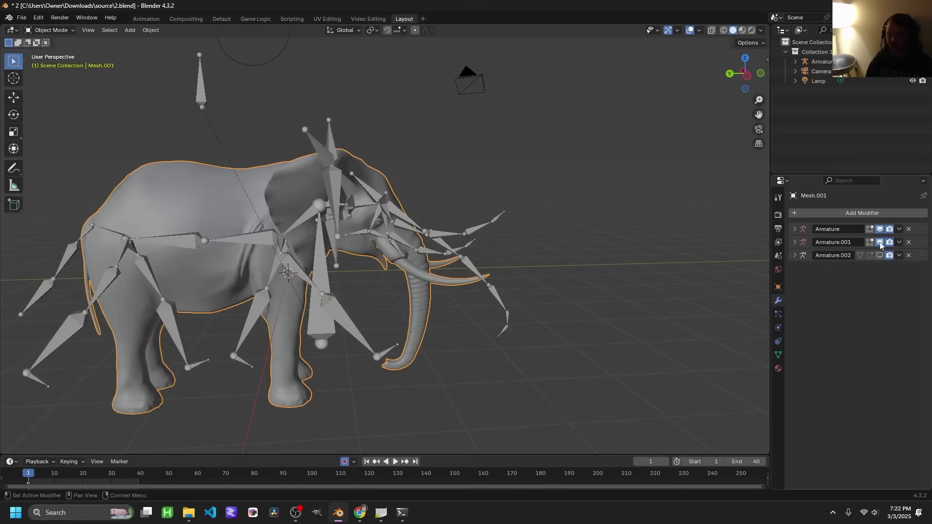
{"action": "left_click", "coordinate": [909, 242]}
{"action": "left_click", "coordinate": [909, 229]}
{"action": "middle_click_drag", "start_coordinate": [301, 243], "coordinate": [687, 226]}
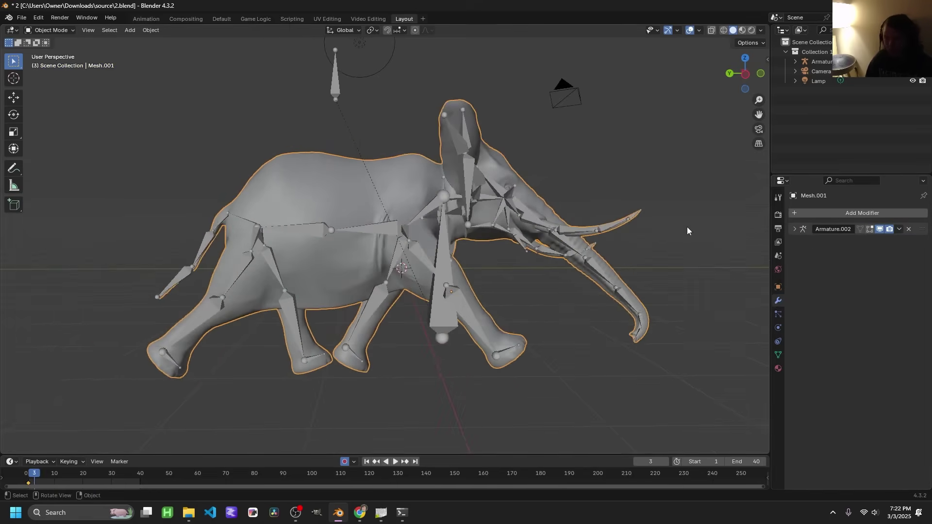
Add the Ground modifier to the elephant mesh and examine its feet against the ground line at frame 40 in Left view.
{"action": "left_click", "coordinate": [837, 213]}
{"action": "left_click", "coordinate": [838, 216]}
{"action": "key", "text": "shift+Right"}
{"action": "middle_click_drag", "start_coordinate": [409, 222], "coordinate": [340, 253]}
{"action": "scroll", "coordinate": [295, 278], "scroll_direction": "up", "scroll_amount": 5}
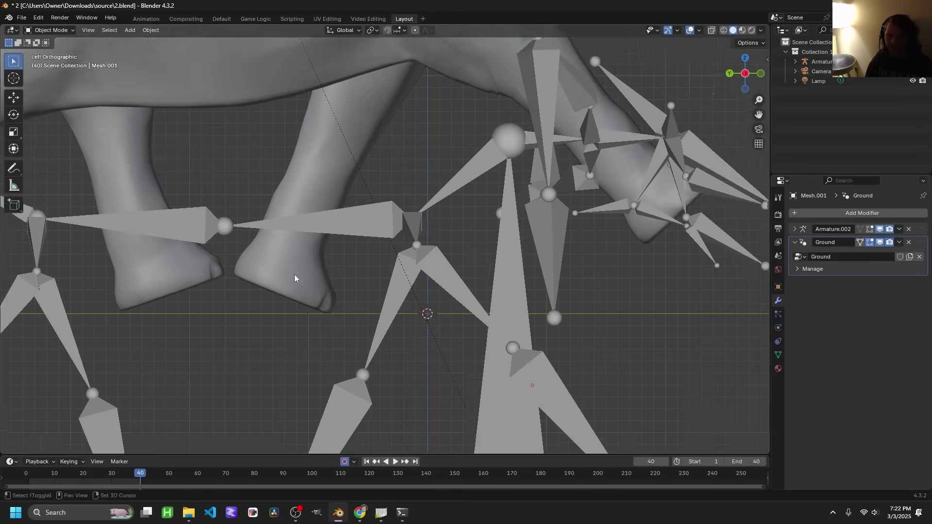
{"action": "middle_click_drag", "start_coordinate": [333, 312], "coordinate": [388, 289], "text": "shift"}
{"action": "scroll", "coordinate": [363, 249], "scroll_direction": "down", "scroll_amount": 8}
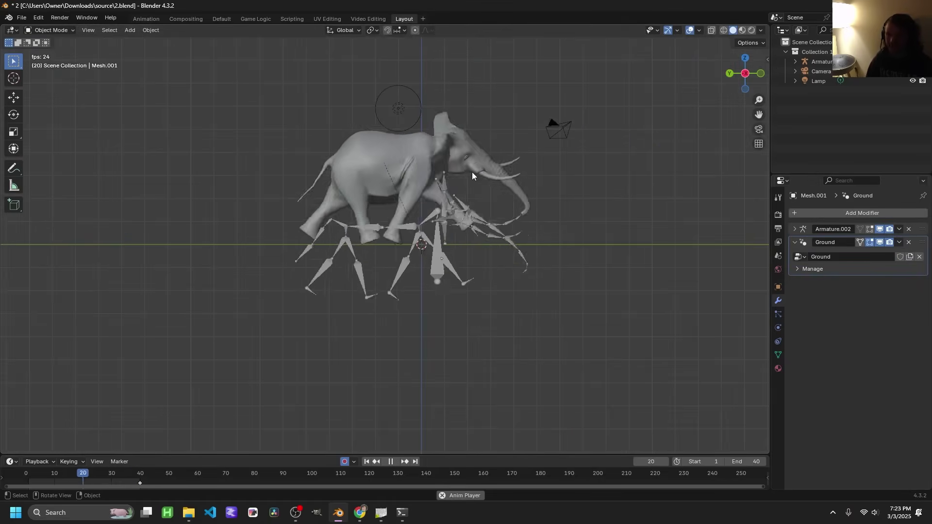
Play back the walk animation with the Ground modifier active, examining the elephant's feet from the side.
{"action": "key", "text": "space"}
{"action": "scroll", "coordinate": [371, 255], "scroll_direction": "up", "scroll_amount": 3}
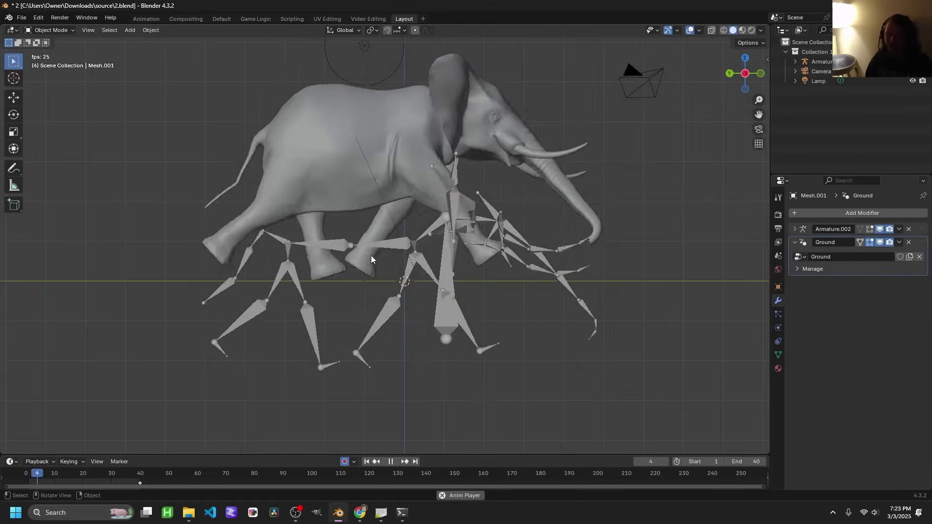
{"action": "scroll", "coordinate": [414, 270], "scroll_direction": "down", "scroll_amount": 2}
Pause the animation at frame 25 and try moving the elephant mesh in the side view.
{"action": "key", "text": "space"}
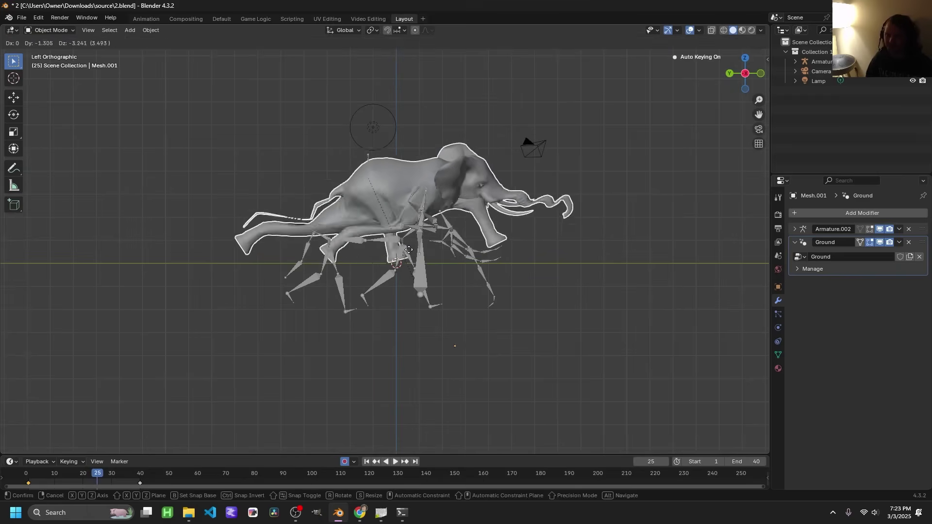
{"action": "left_click", "coordinate": [495, 260]}
{"action": "key", "text": "space"}
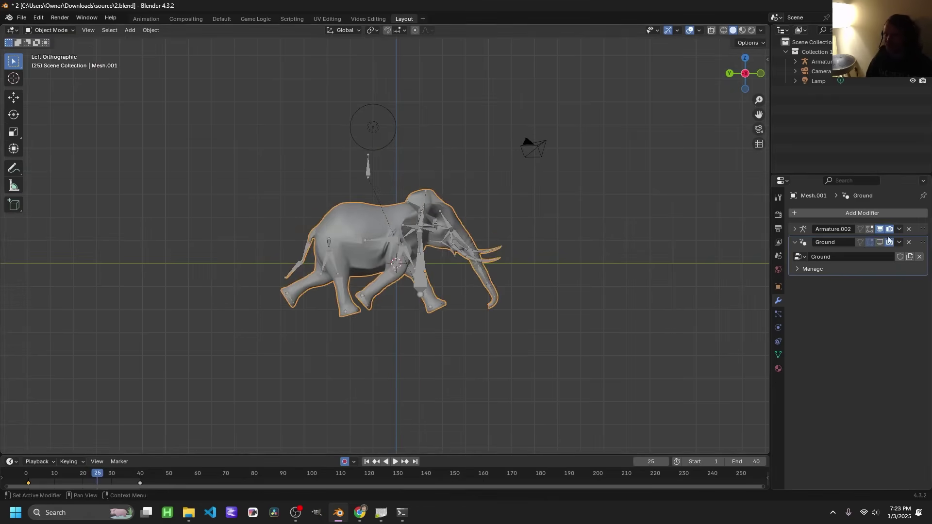
Play the animation to frame 17 and rotate Armature.001 about 186° in Left view.
{"action": "left_click", "coordinate": [821, 61]}
{"action": "key", "text": "space"}
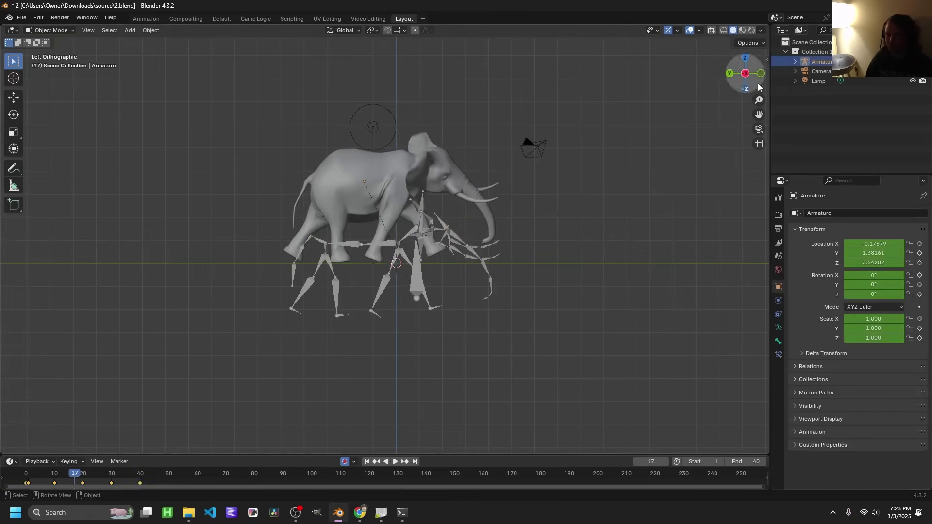
{"action": "key", "text": "r"}
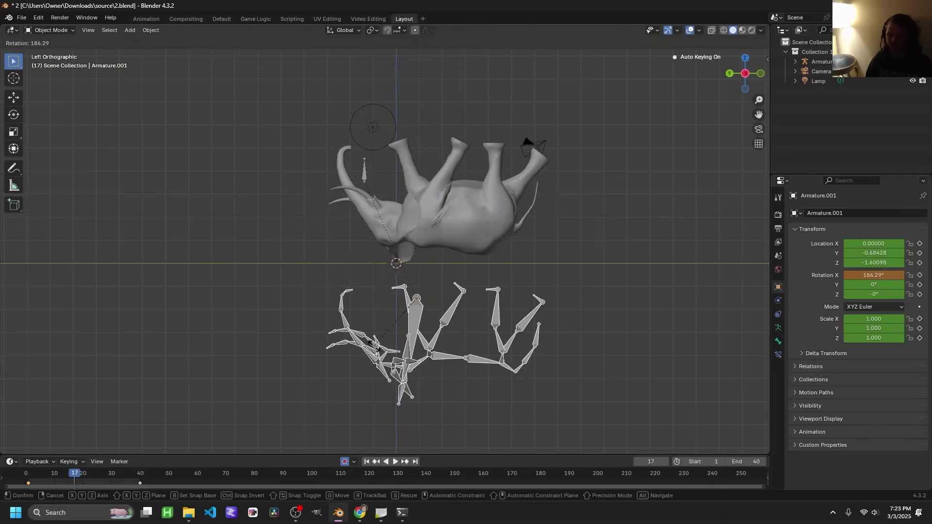